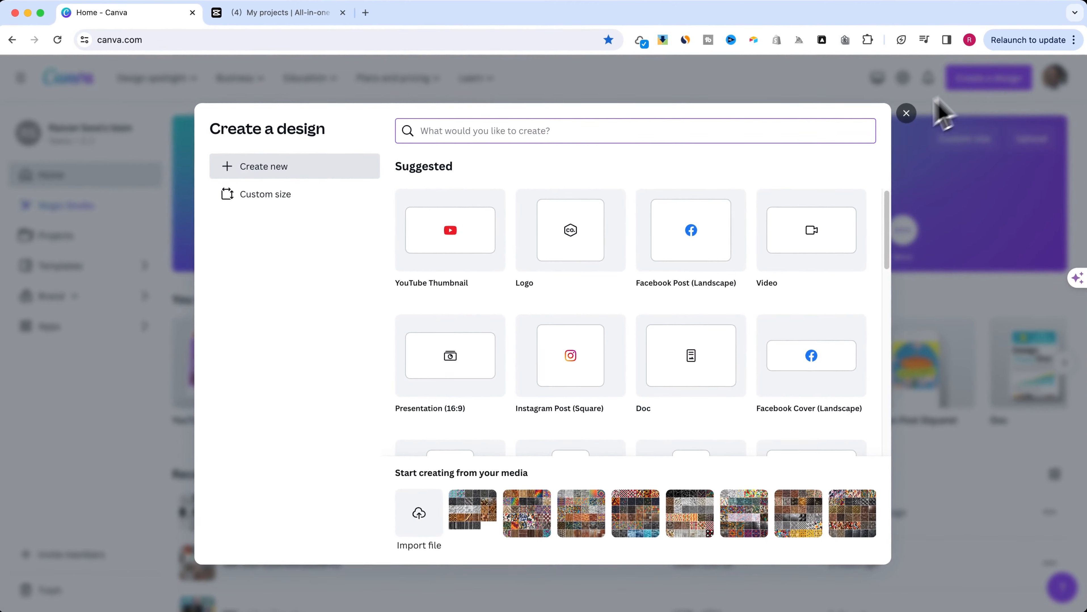
# - Create a blank 1920 × 1080 px video design and fill its page with the recently used hexagon background video
pyautogui.moveTo(807, 238)
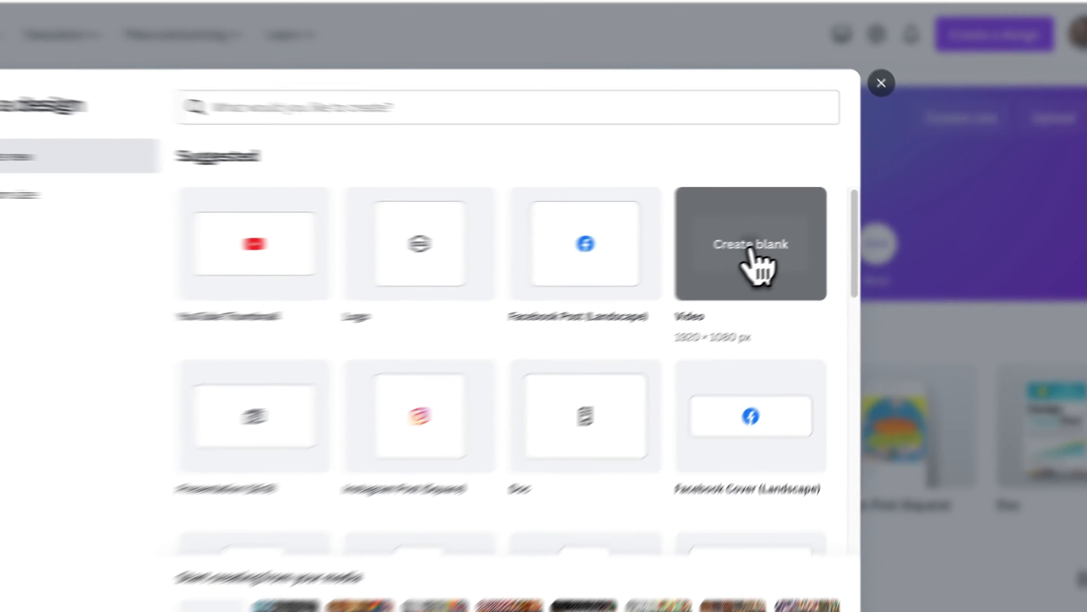
pyautogui.click(649, 274)
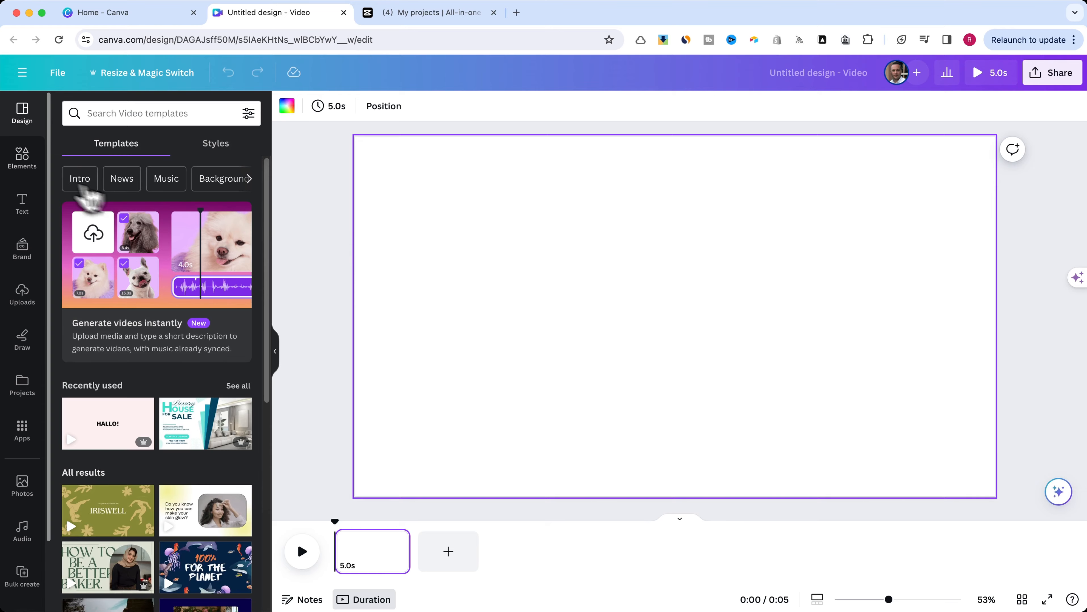
pyautogui.click(22, 160)
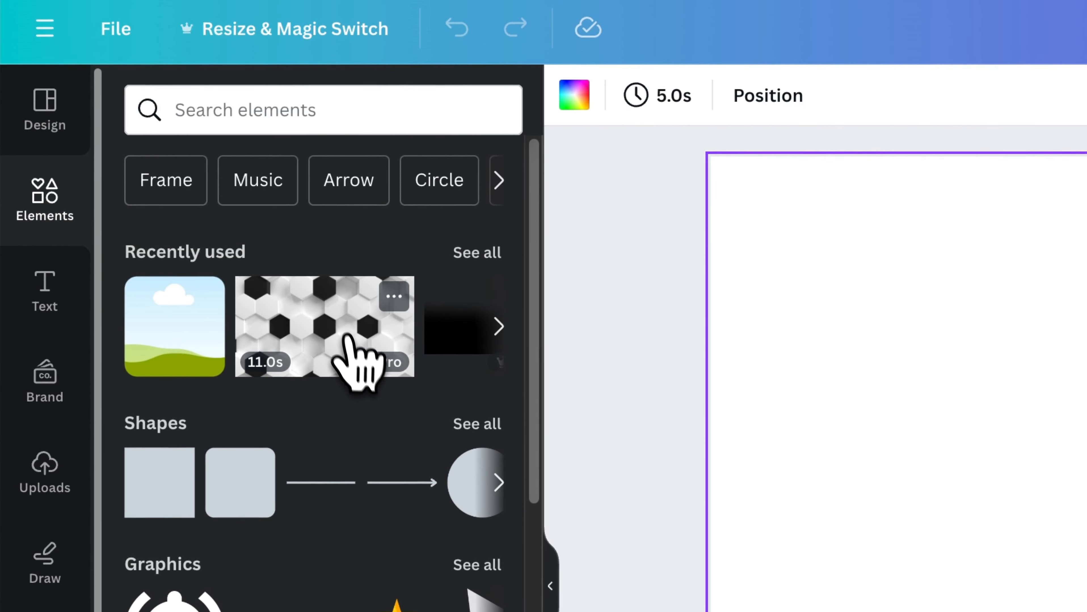
pyautogui.click(319, 339)
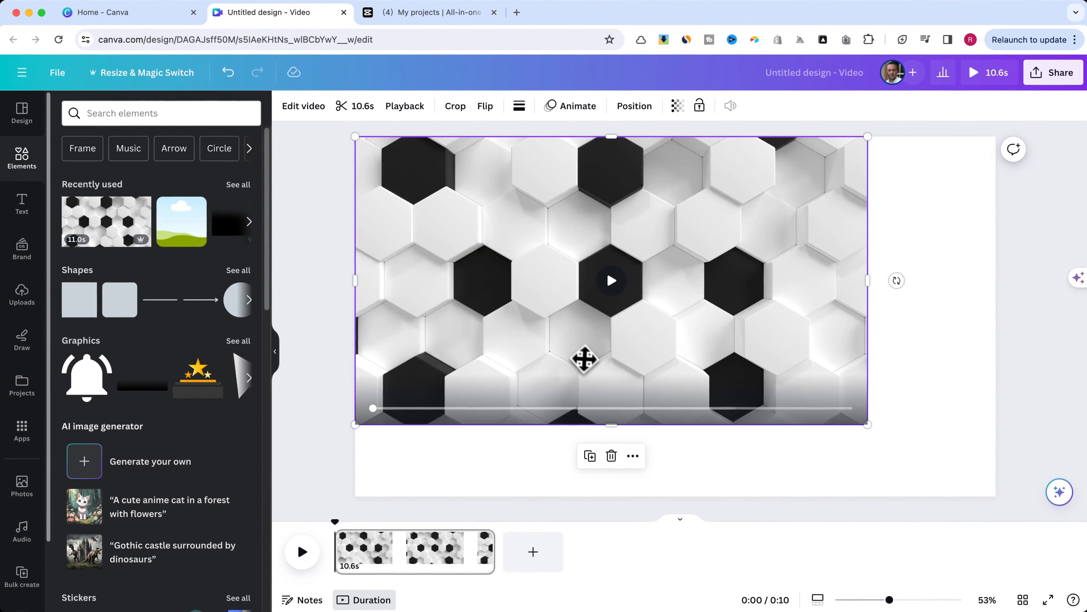
pyautogui.moveTo(865, 424); pyautogui.dragTo(998, 482)
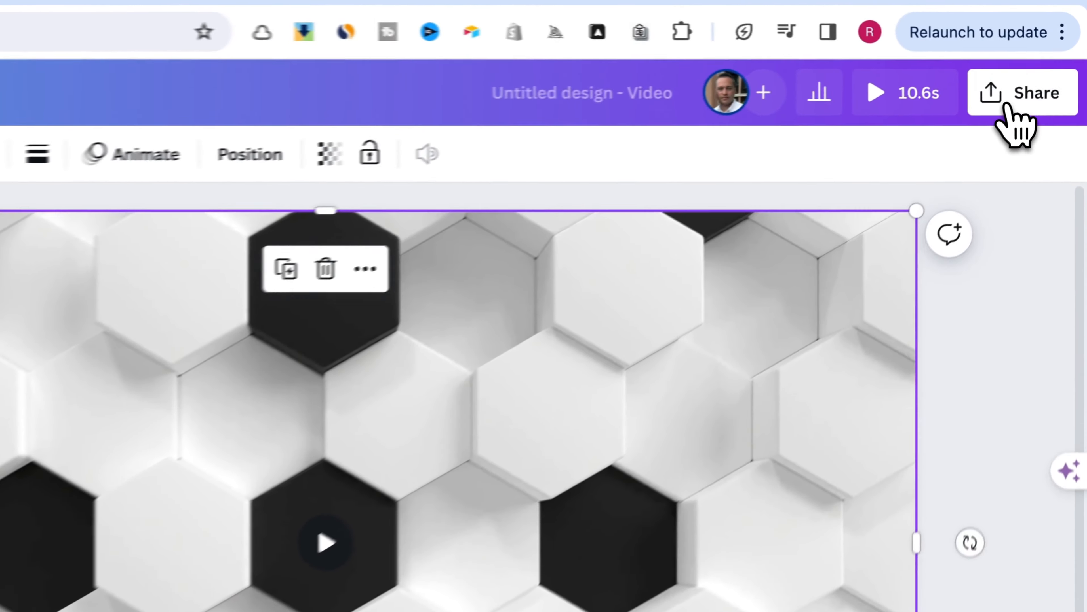
# - Download the design as an MP4 video at 1080p (HD) quality
pyautogui.click(1008, 106)
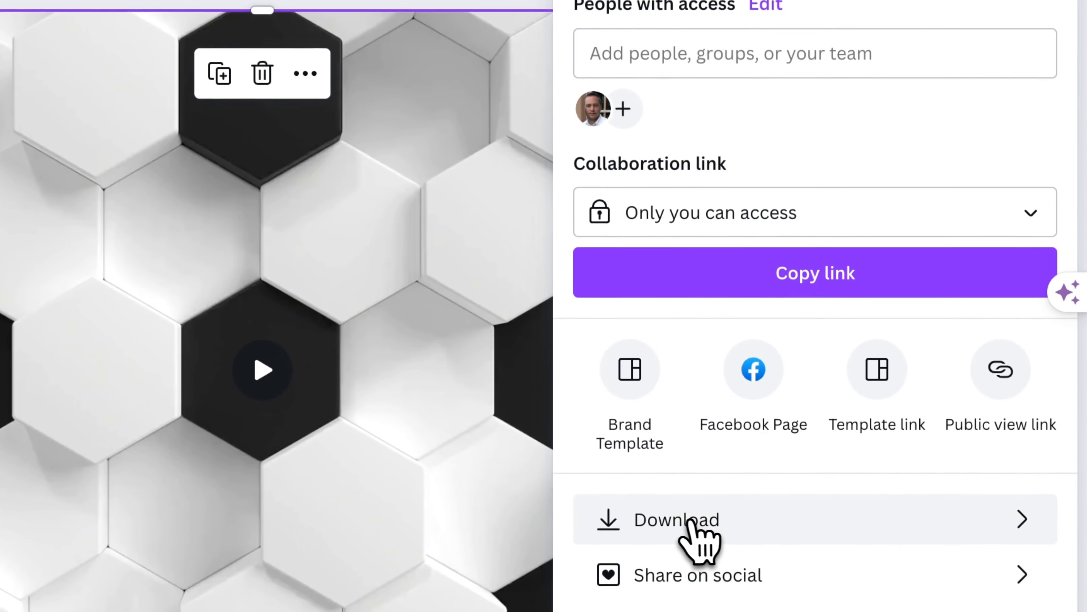
pyautogui.click(686, 521)
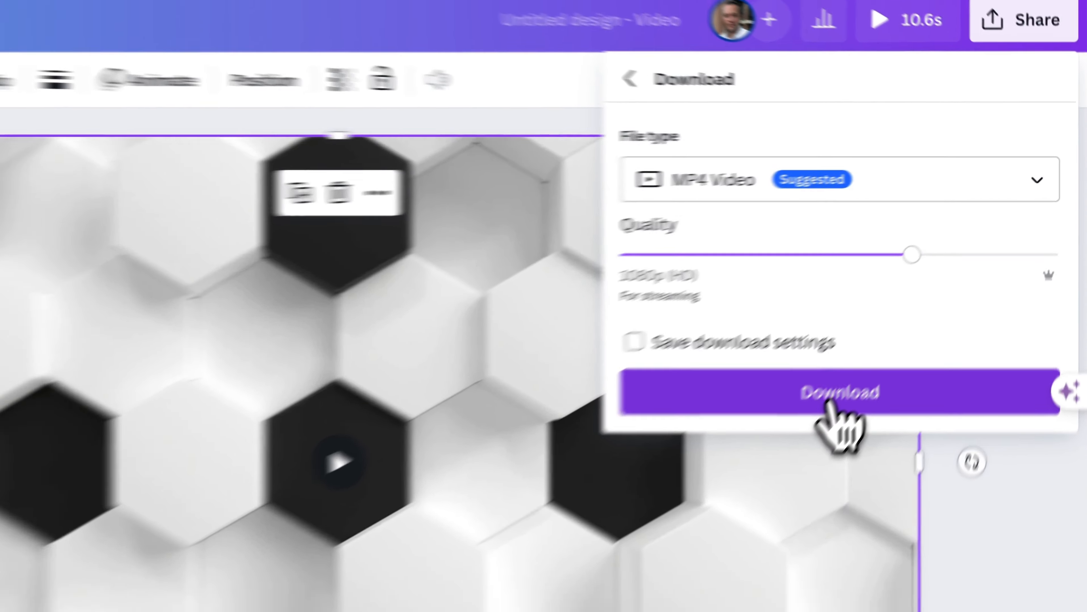
pyautogui.click(801, 427)
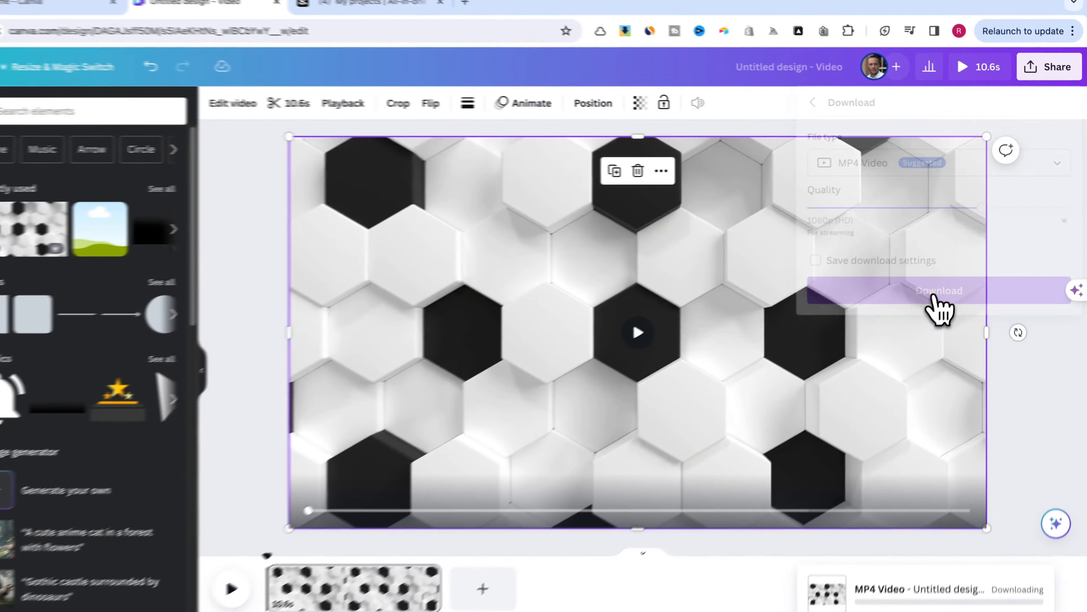
pyautogui.click(1036, 210)
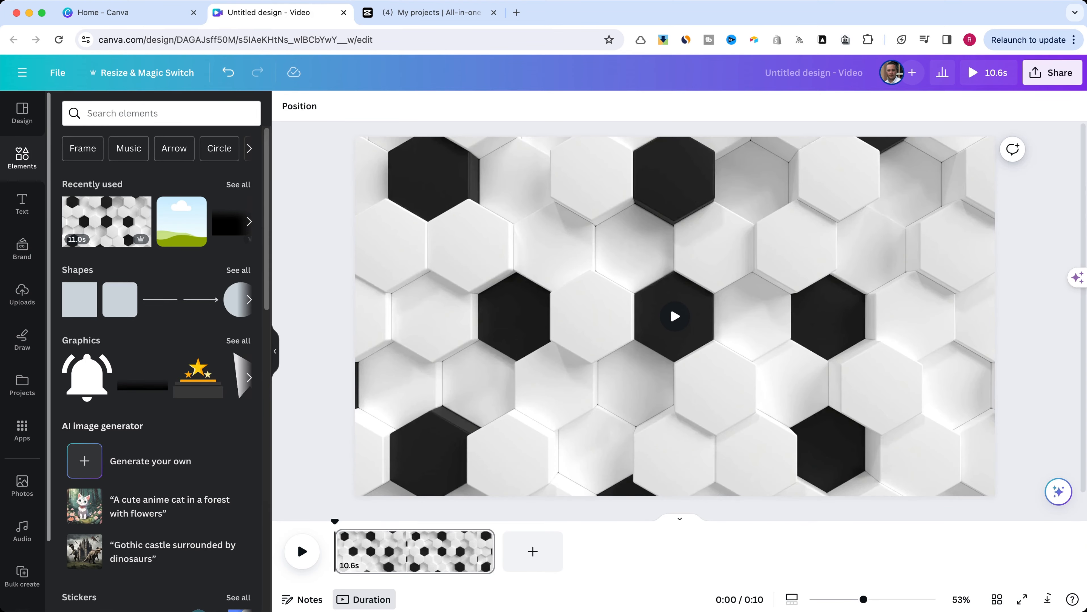
# - Switch to CapCut and, in a new project, import Untitled design.mp4 and place it on the timeline
pyautogui.press('super+Tab')
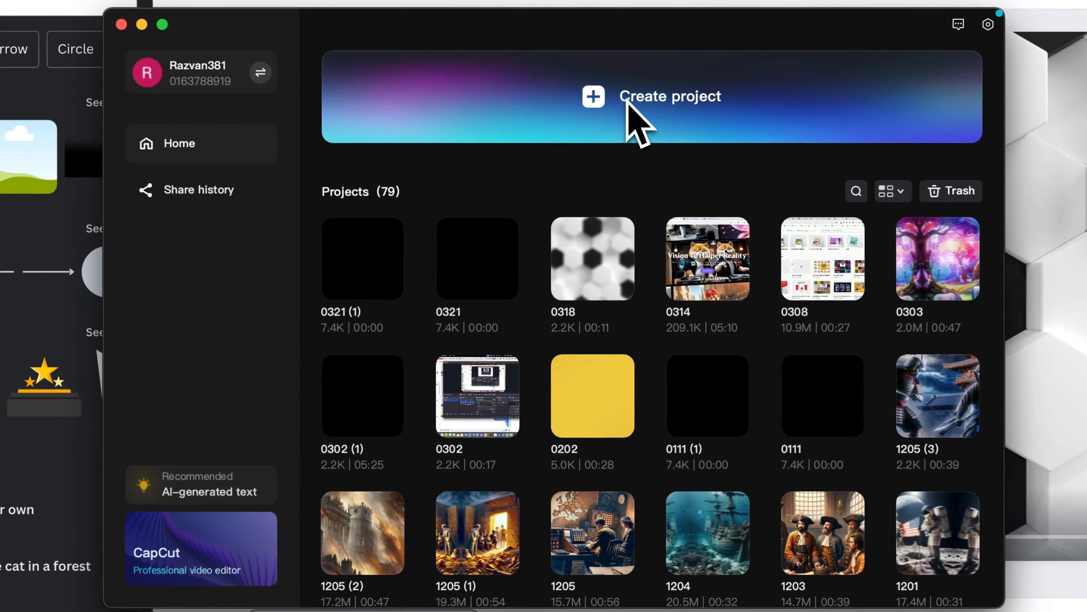
pyautogui.click(596, 182)
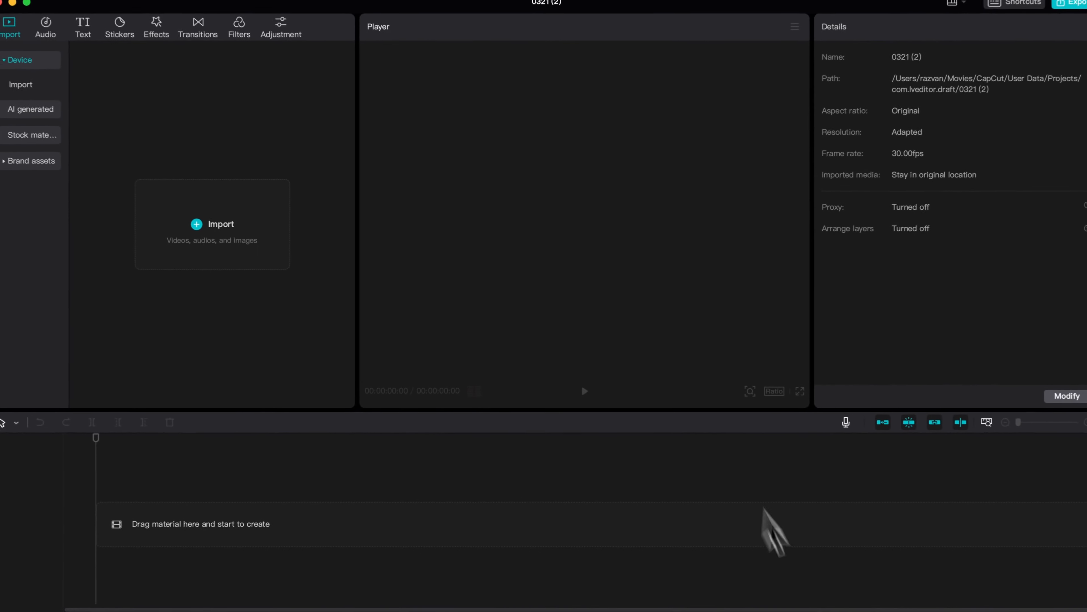
pyautogui.click(857, 611)
pyautogui.moveTo(863, 541); pyautogui.dragTo(268, 241)
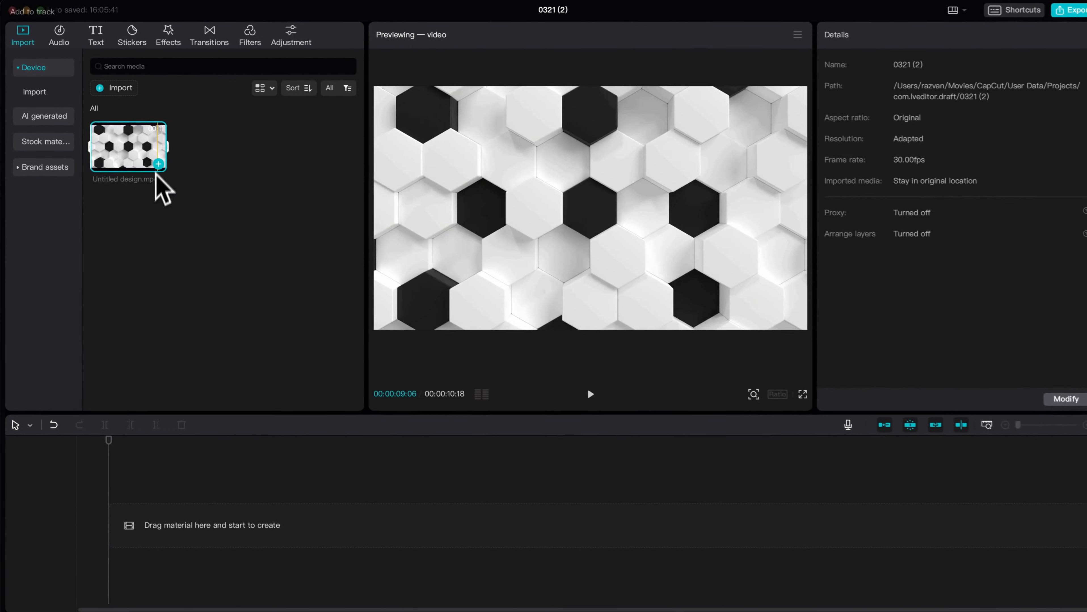
pyautogui.click(176, 172)
# - Add the Blur effect from the Lens video effects to the timeline above the hexagon clip
pyautogui.click(166, 39)
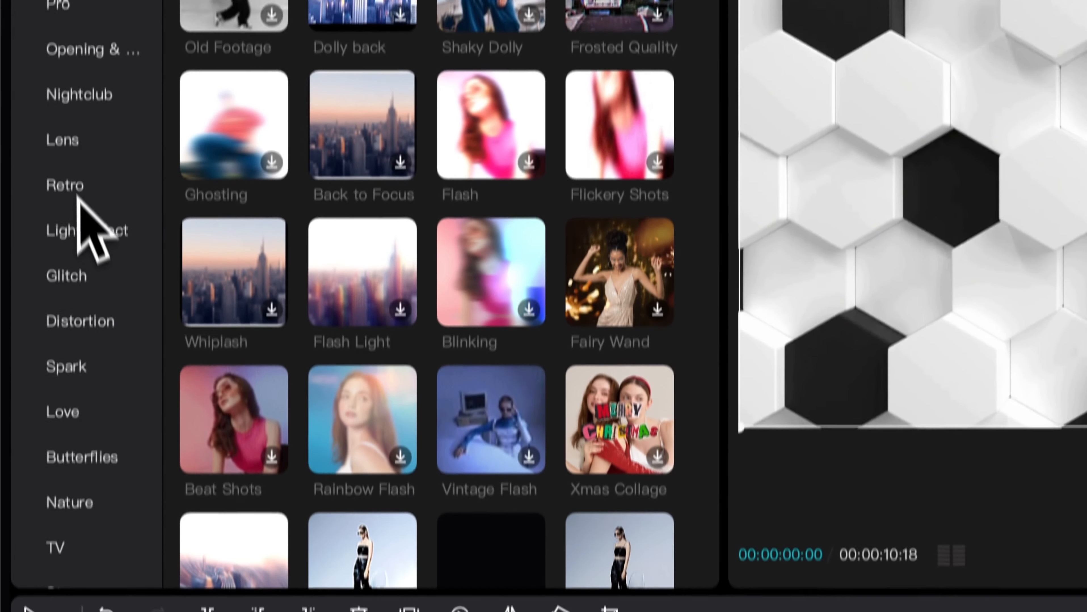
pyautogui.click(64, 140)
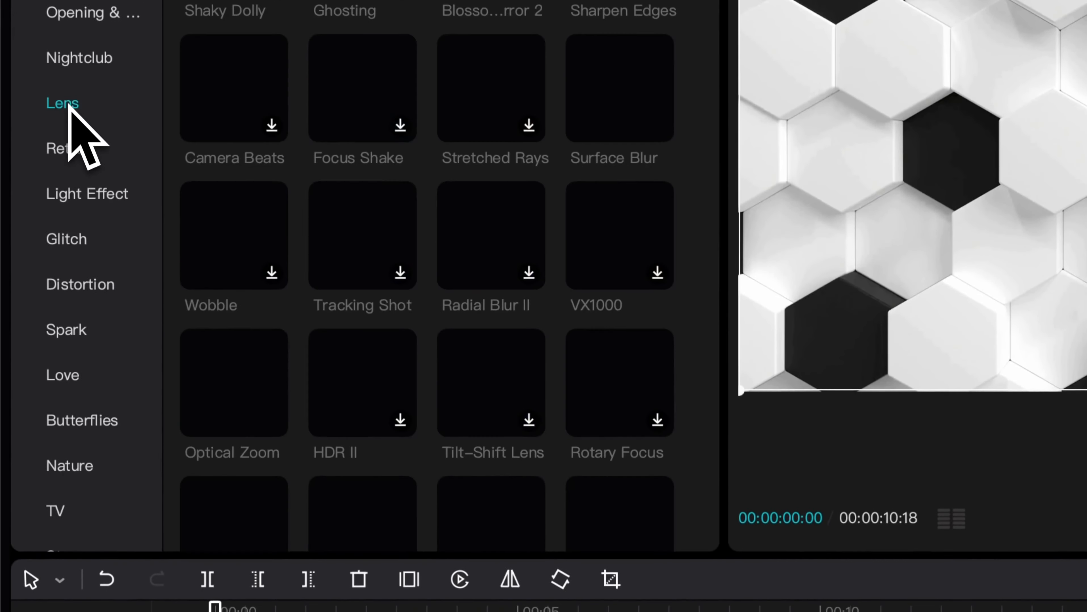
pyautogui.scroll(-8, 388, 253)
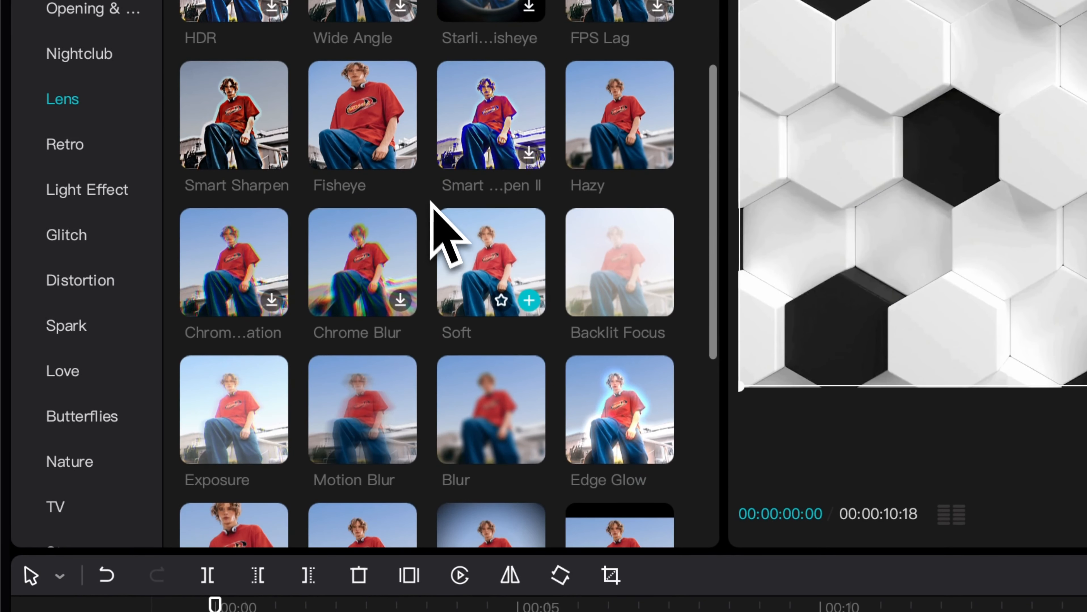
pyautogui.scroll(-2, 455, 240)
pyautogui.click(480, 355)
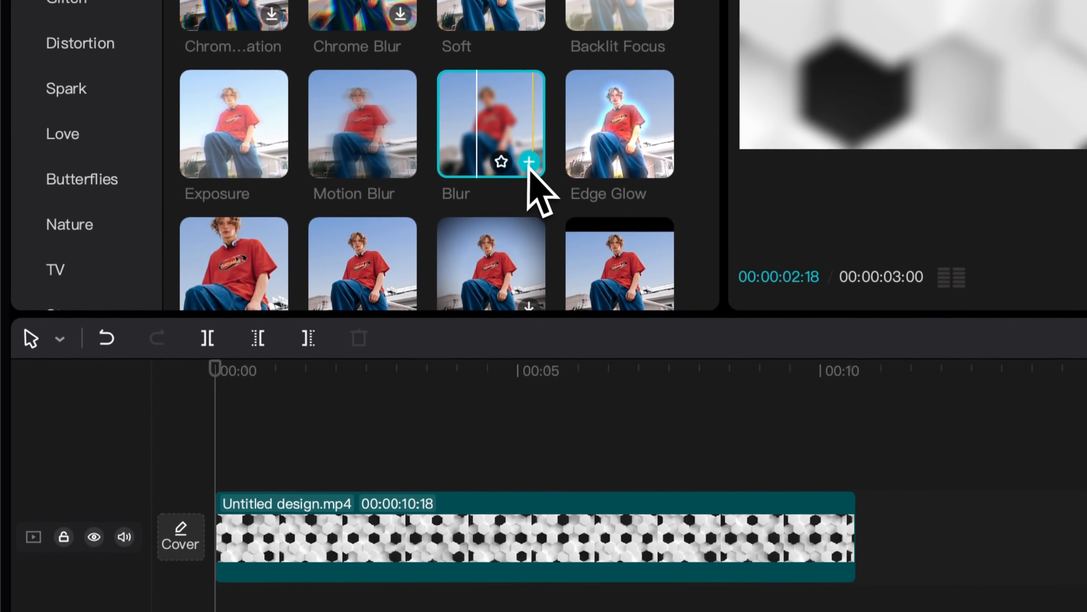
pyautogui.click(529, 208)
# - Extend the Blur effect to the full length of the hexagon clip and set its blur strength to 62
pyautogui.moveTo(393, 517); pyautogui.dragTo(768, 521)
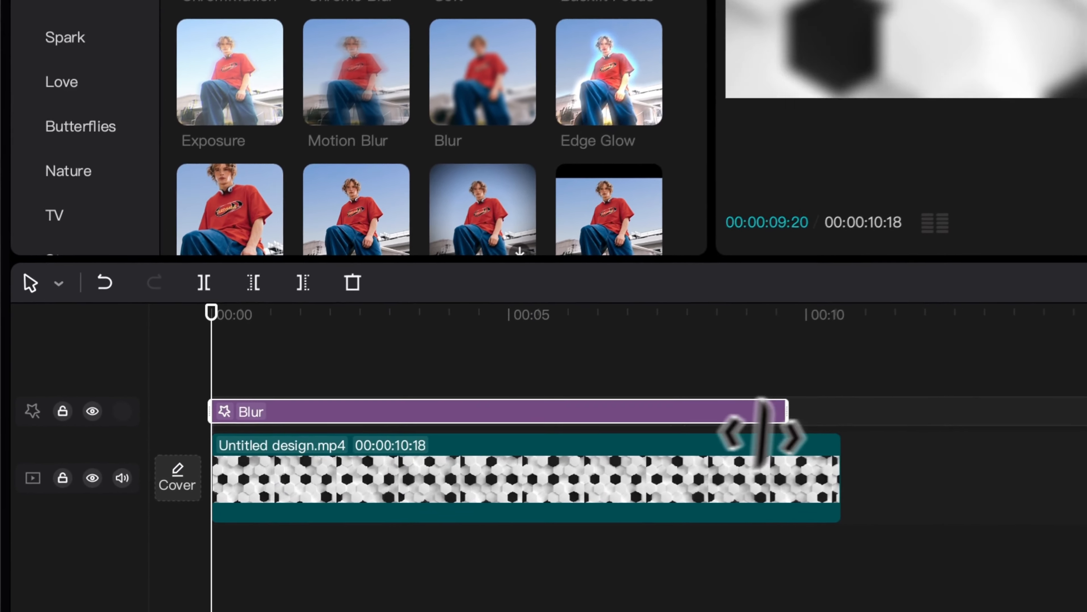
pyautogui.moveTo(753, 433); pyautogui.dragTo(840, 434)
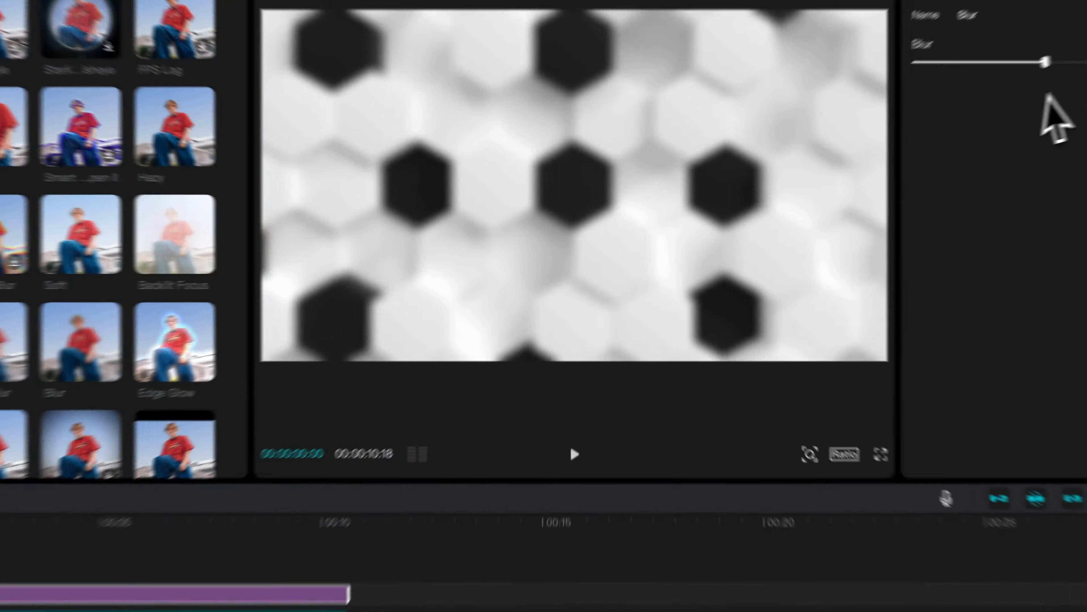
pyautogui.moveTo(1067, 49); pyautogui.dragTo(1086, 49)
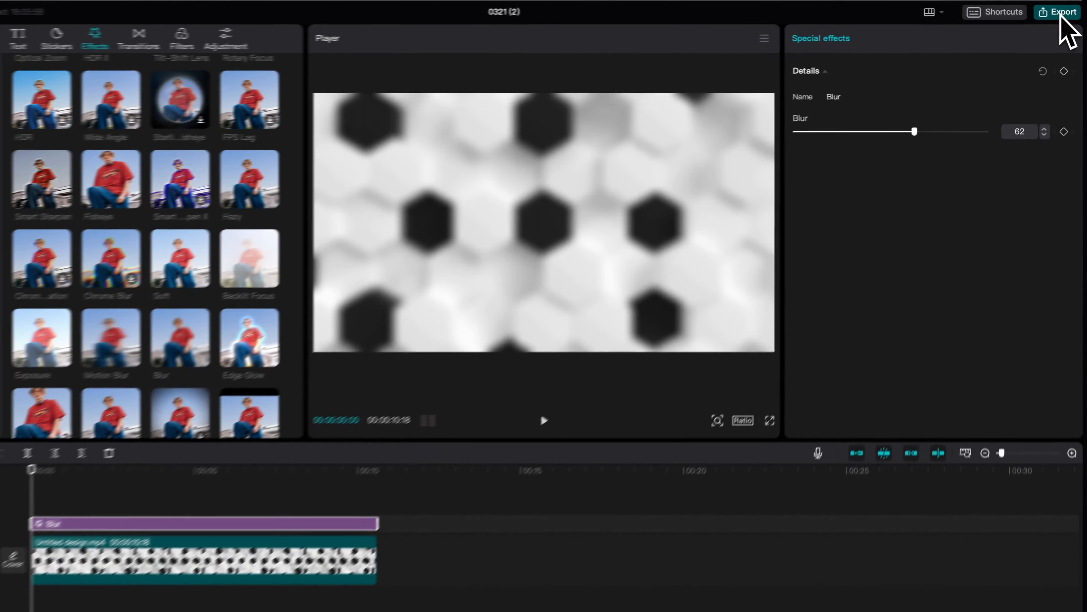
# - Export the blurred video under the name Blurr in 4K, H.264, mov format at 30fps
pyautogui.click(1031, 21)
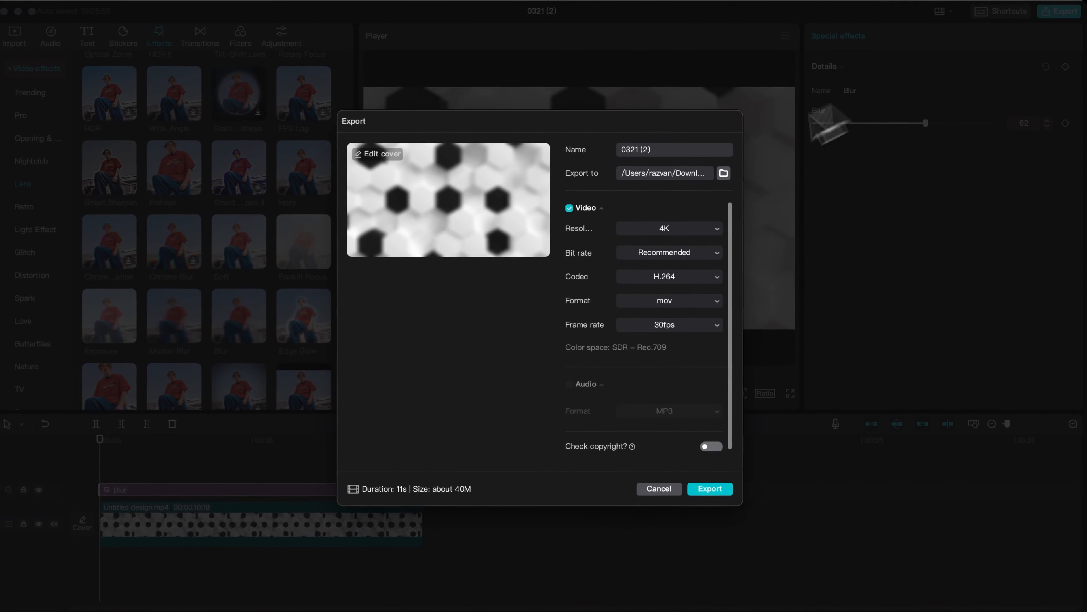
pyautogui.moveTo(665, 148); pyautogui.dragTo(599, 147)
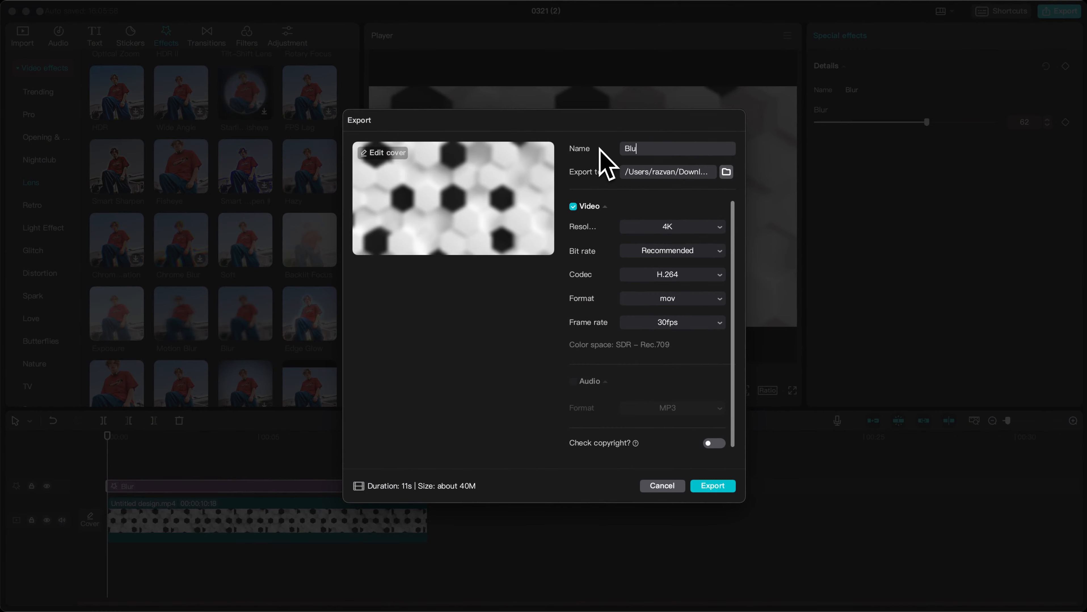
pyautogui.click(713, 486)
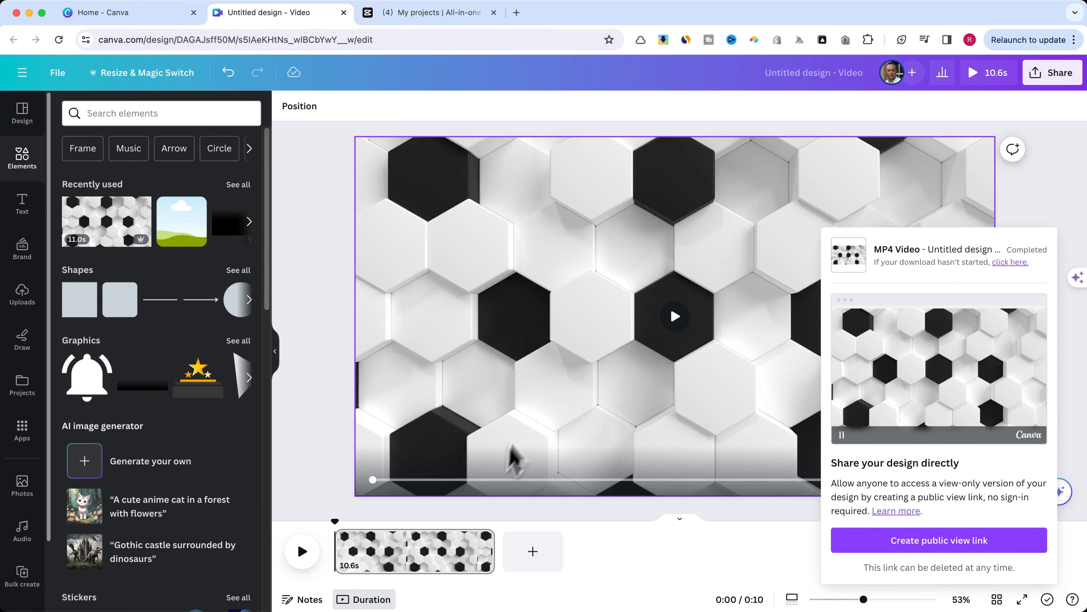
# - Return to Canva and add a rounded square frame, enlarged and vertically centred over the right part of the hexagon design
pyautogui.click(336, 288)
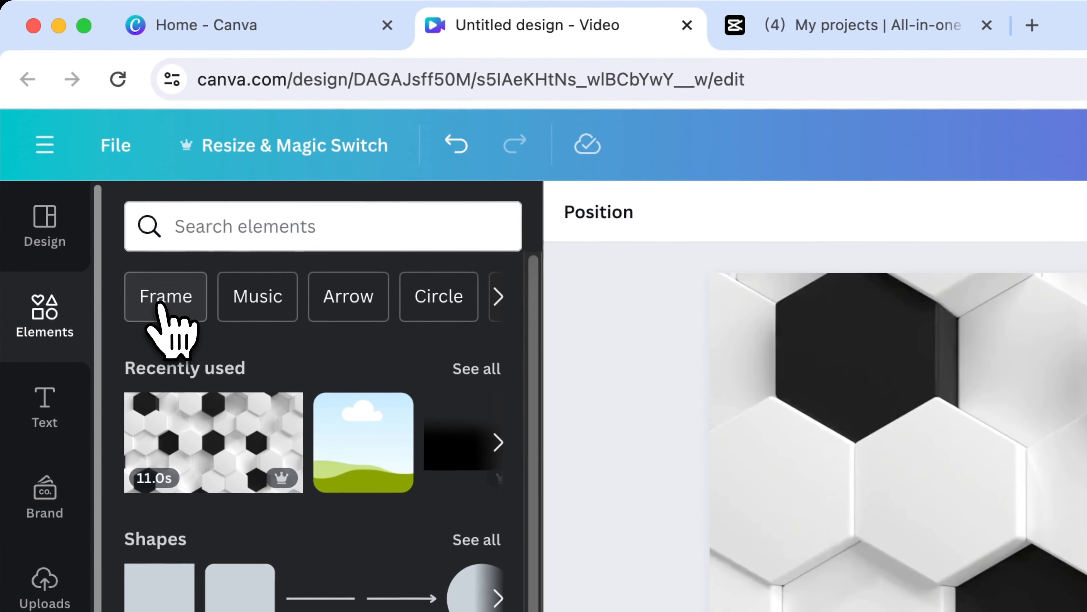
pyautogui.click(82, 149)
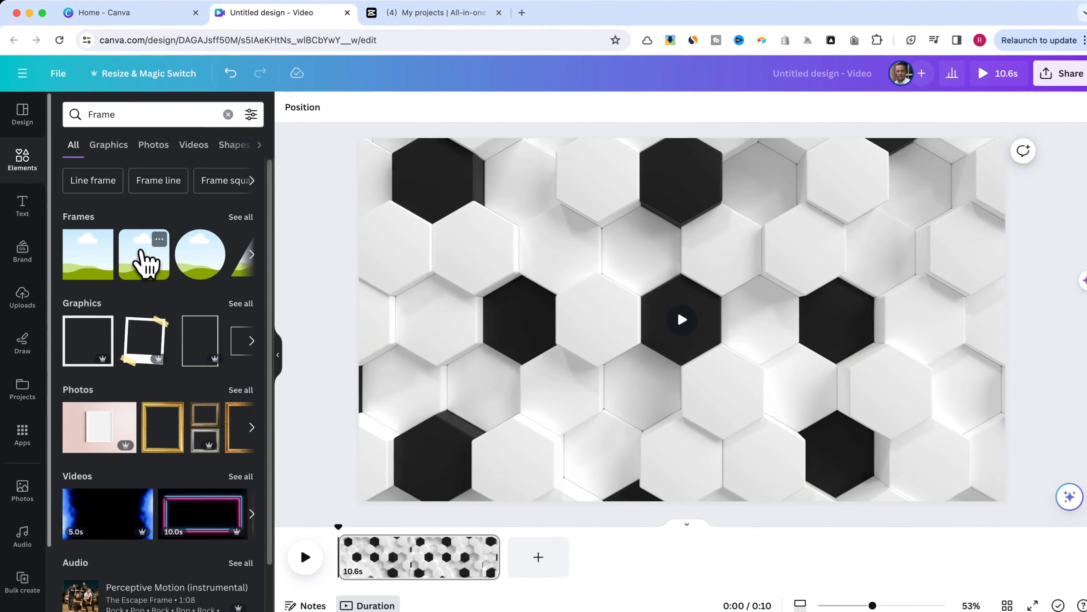
pyautogui.click(145, 262)
pyautogui.moveTo(684, 286); pyautogui.dragTo(695, 220)
pyautogui.moveTo(788, 360); pyautogui.dragTo(939, 463)
pyautogui.moveTo(830, 348); pyautogui.dragTo(854, 350)
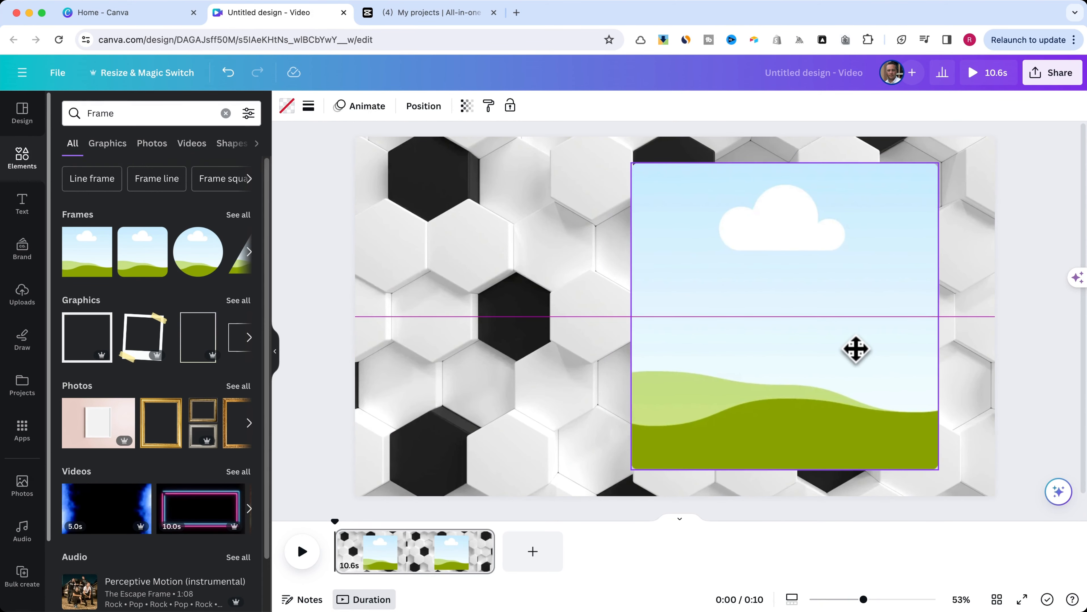
# - Upload Blured.mov from the Downloads folder and place the blurred video inside the rounded frame
pyautogui.click(25, 293)
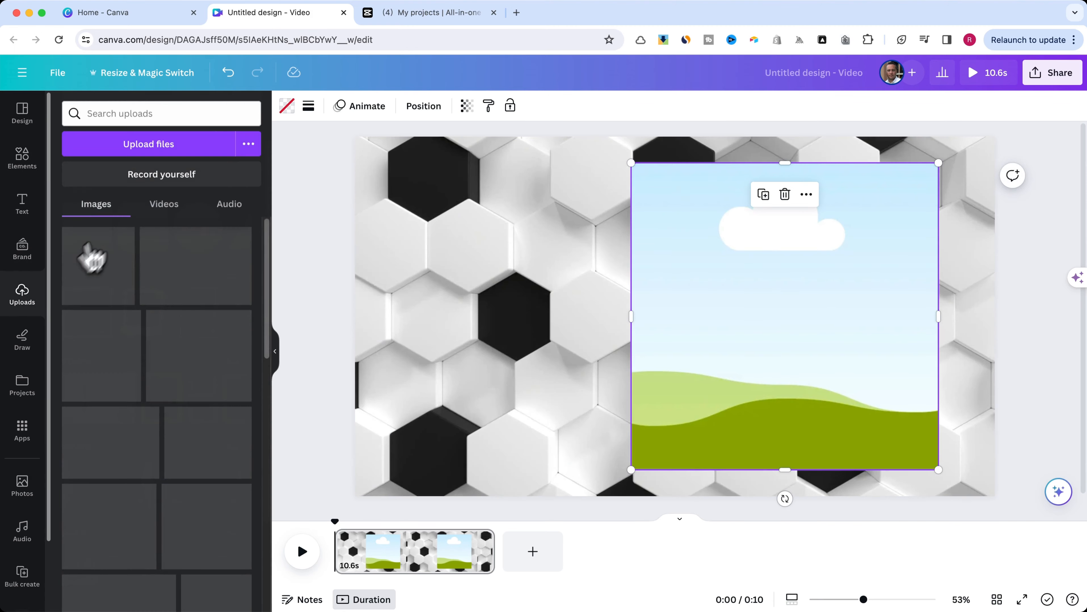
pyautogui.click(855, 611)
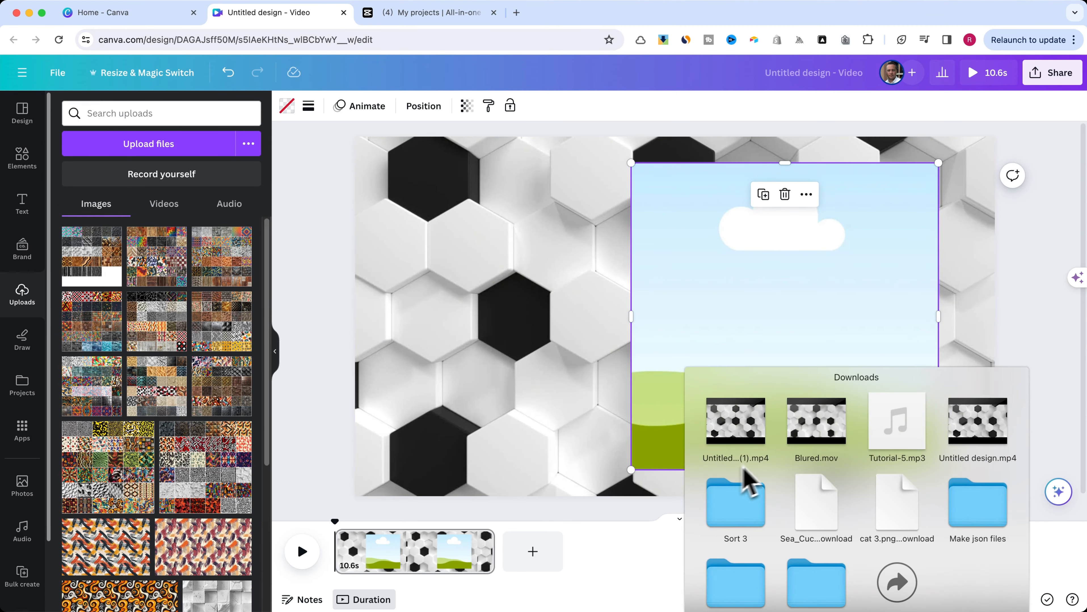
pyautogui.moveTo(812, 431); pyautogui.dragTo(164, 220)
pyautogui.moveTo(205, 279); pyautogui.dragTo(672, 308)
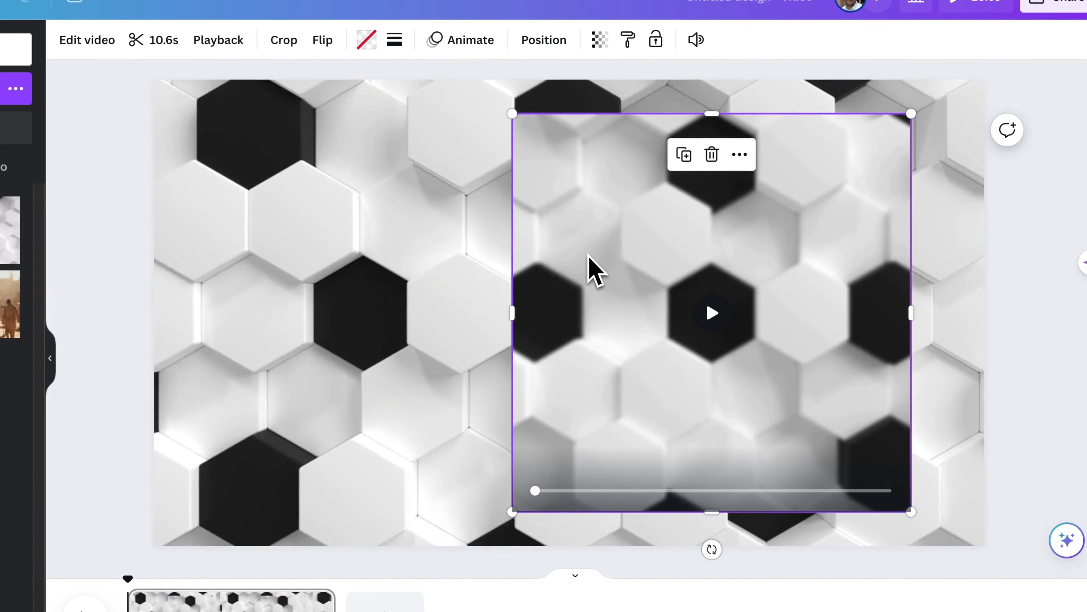
# - Resize the blurred video within its frame crop to match the full page so its hexagons align with the background
pyautogui.doubleClick(695, 286)
pyautogui.moveTo(354, 113); pyautogui.dragTo(279, 69)
pyautogui.moveTo(311, 109); pyautogui.dragTo(260, 153)
pyautogui.moveTo(936, 526); pyautogui.dragTo(982, 545)
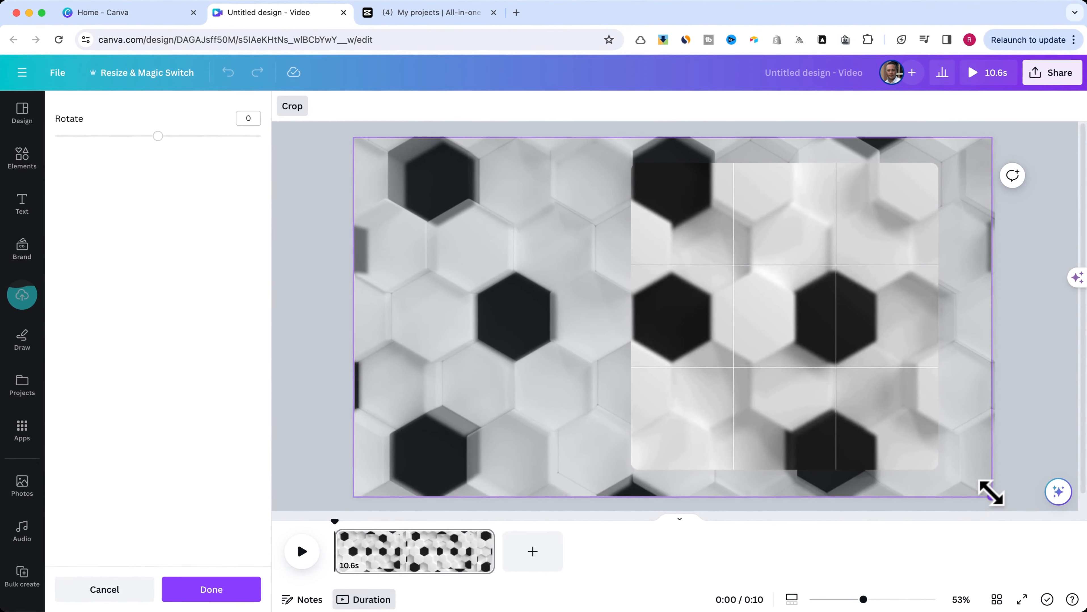
pyautogui.click(1068, 162)
pyautogui.click(1068, 161)
# - Give the blurred frame a solid white border with a weight of 1
pyautogui.click(757, 215)
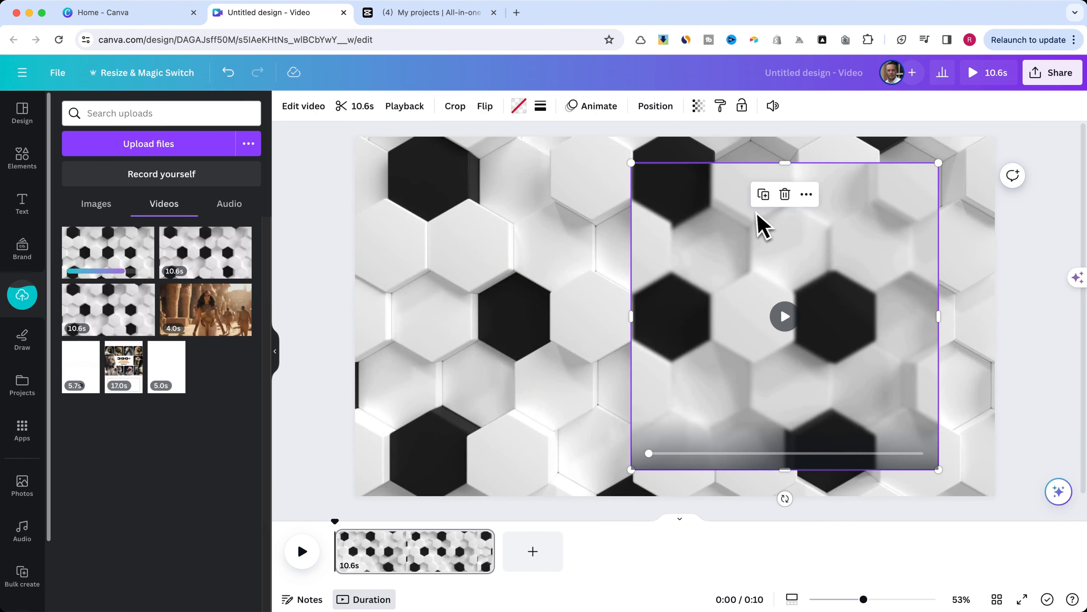
pyautogui.click(540, 108)
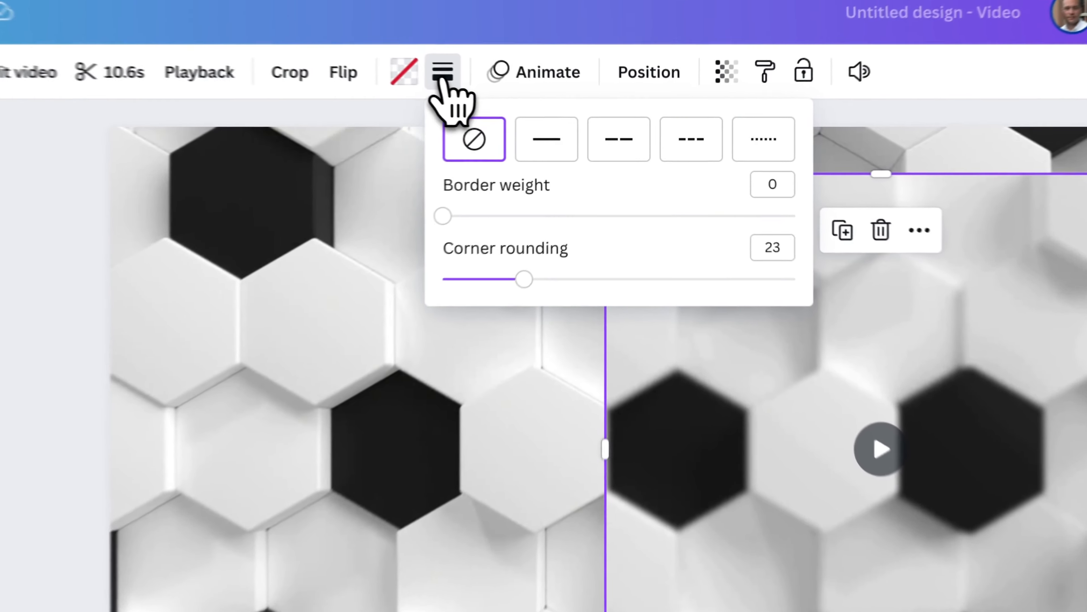
pyautogui.click(595, 145)
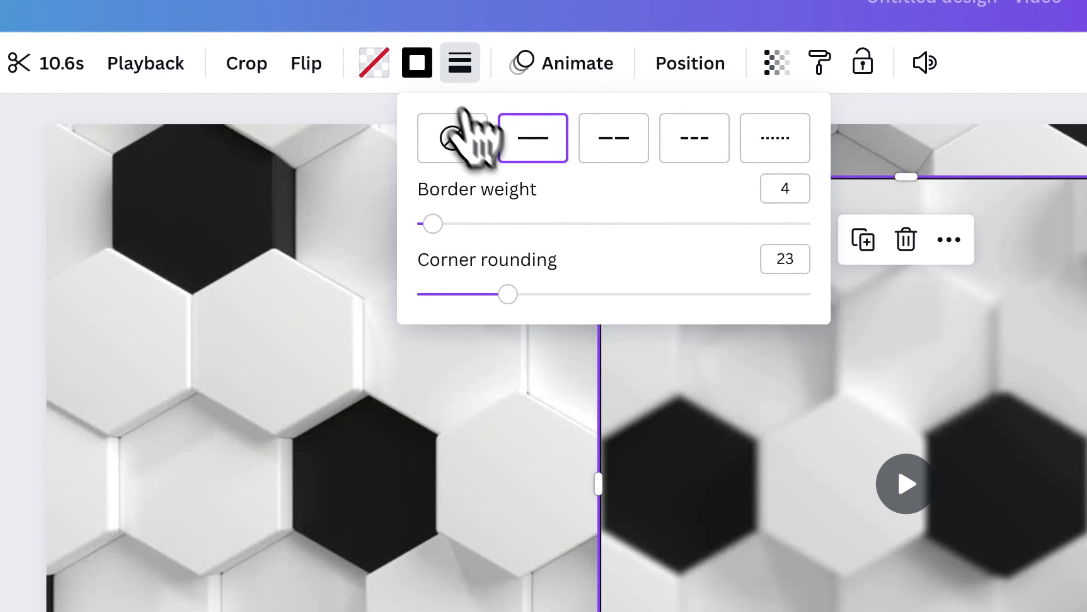
pyautogui.click(416, 63)
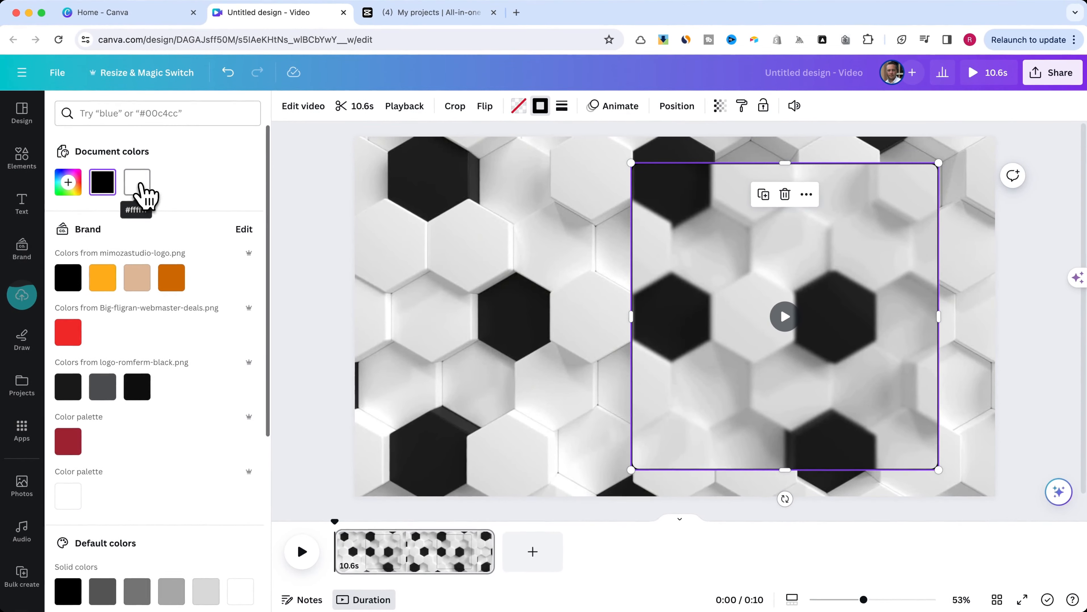
pyautogui.click(138, 184)
pyautogui.click(562, 107)
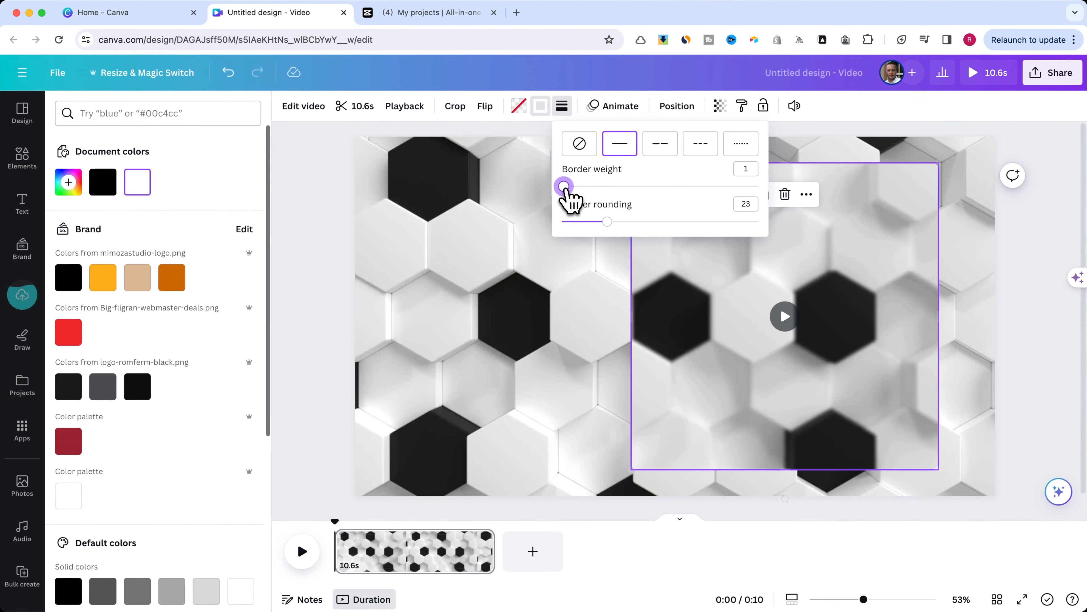
pyautogui.click(305, 186)
# - Add a second rounded square frame and size it to cover the blurred video frame exactly
pyautogui.click(32, 162)
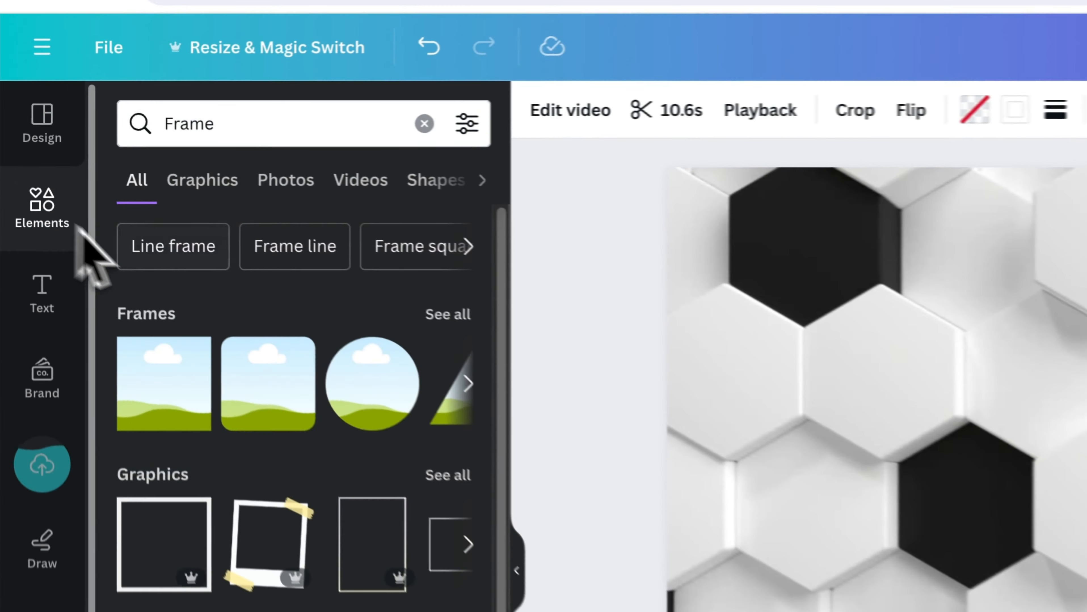
pyautogui.click(135, 243)
pyautogui.moveTo(821, 316); pyautogui.dragTo(710, 209)
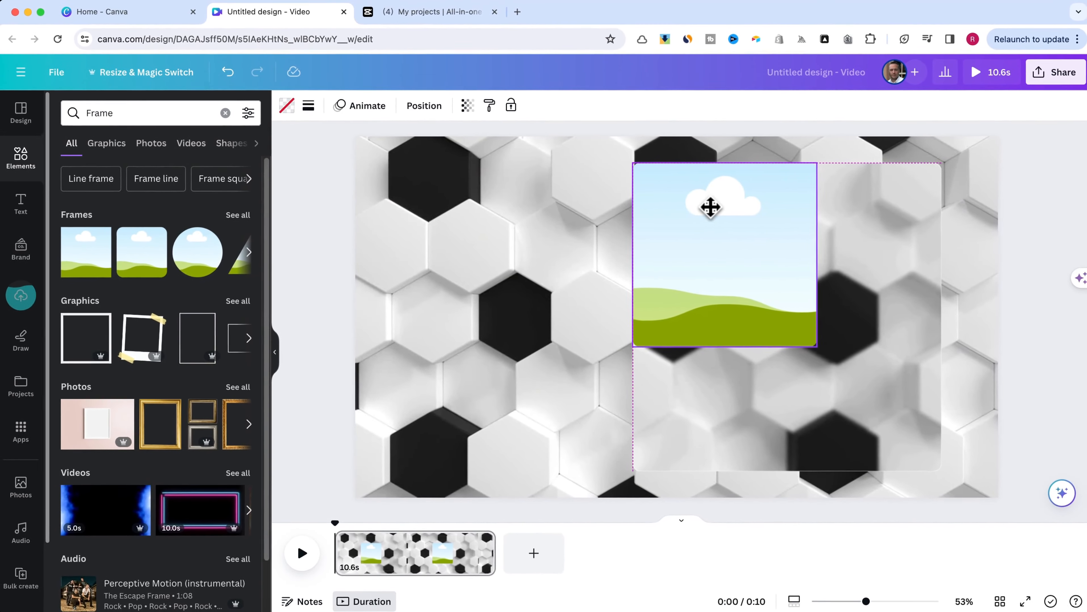
pyautogui.moveTo(814, 346); pyautogui.dragTo(950, 452)
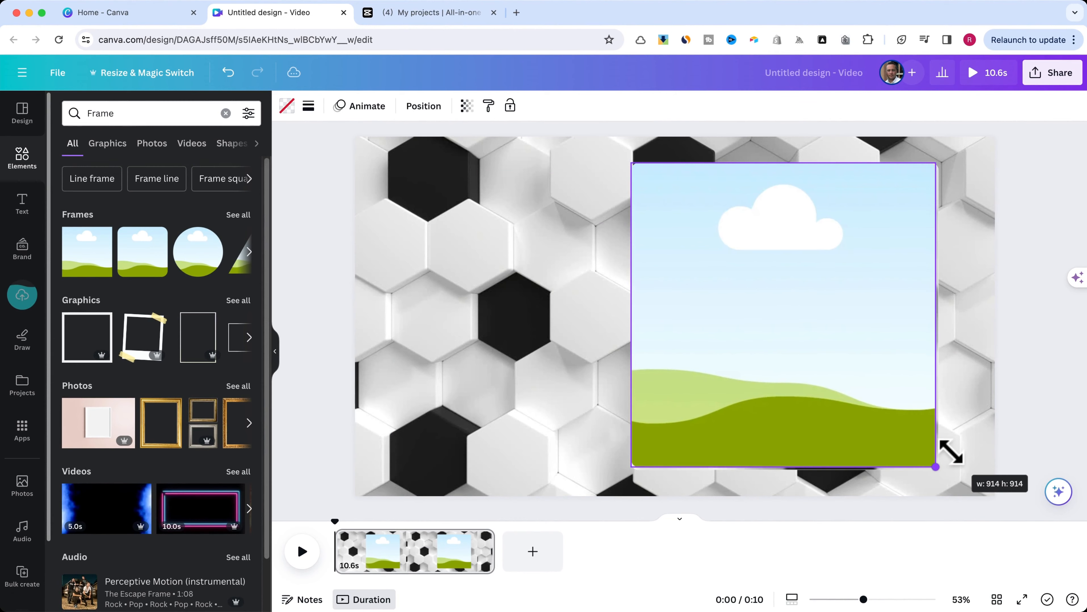
# - Fill the new frame with black and lower its opacity so the blurred video shows through as a dark tint
pyautogui.click(286, 106)
pyautogui.click(68, 278)
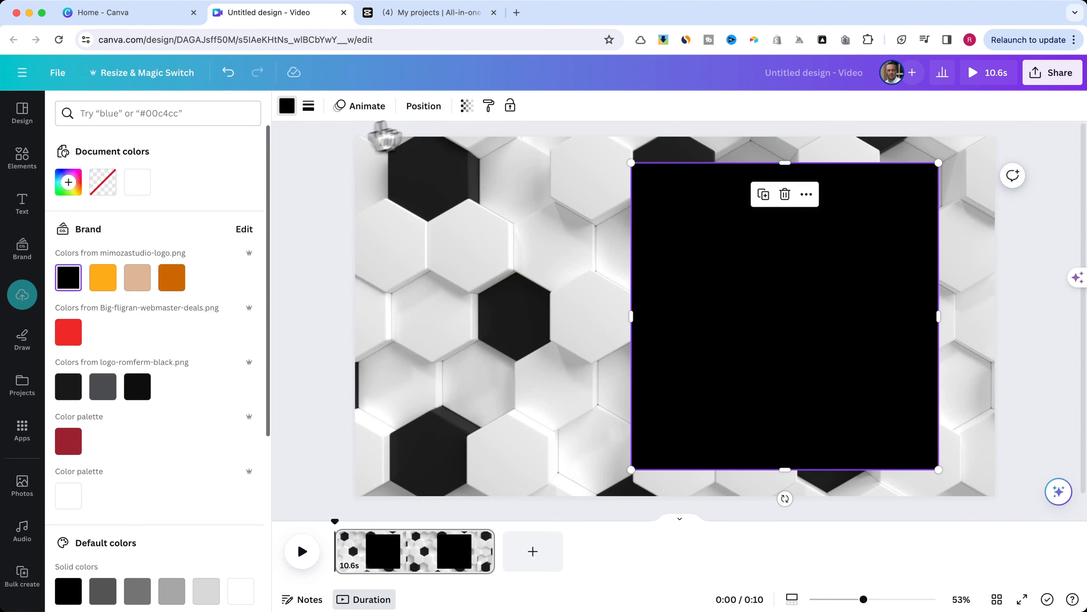
pyautogui.moveTo(463, 158); pyautogui.dragTo(381, 158)
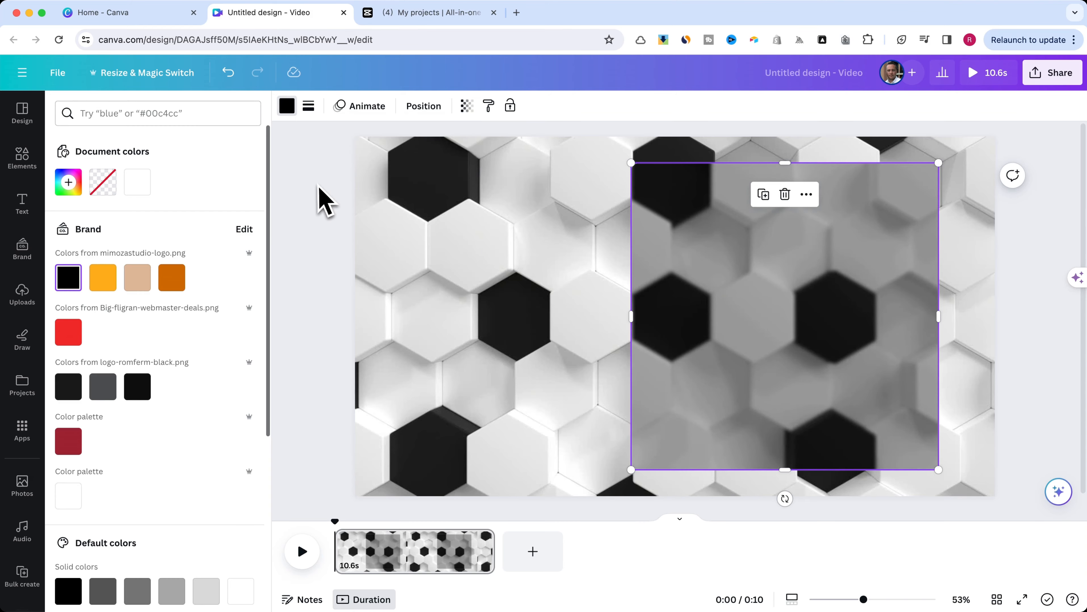
# - Add the recently used Special Selections text combination, enlarge it and position it inside the tinted glass panel
pyautogui.click(23, 210)
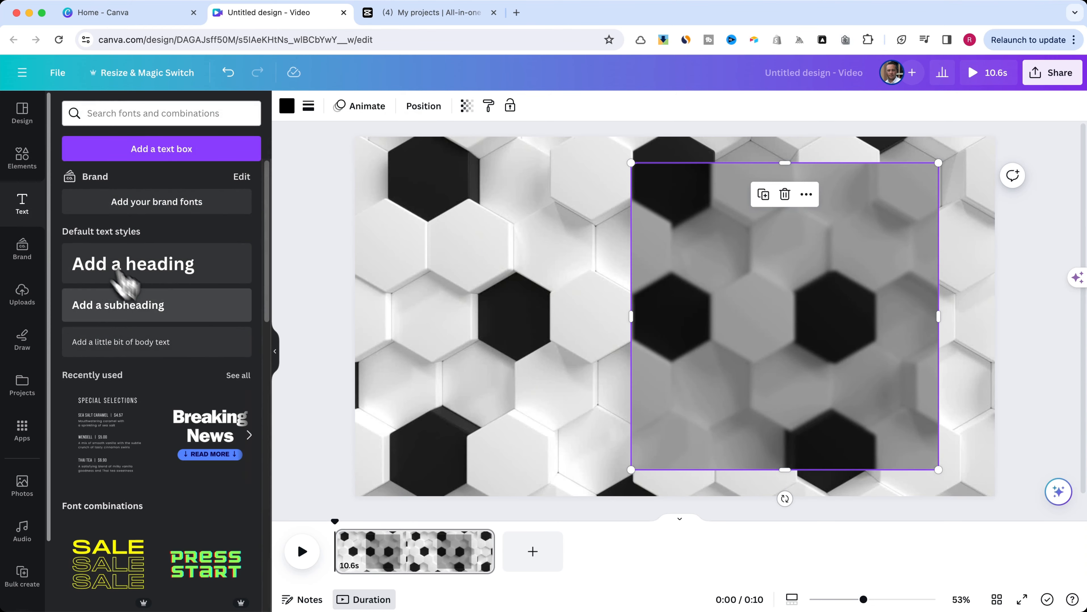
pyautogui.click(108, 436)
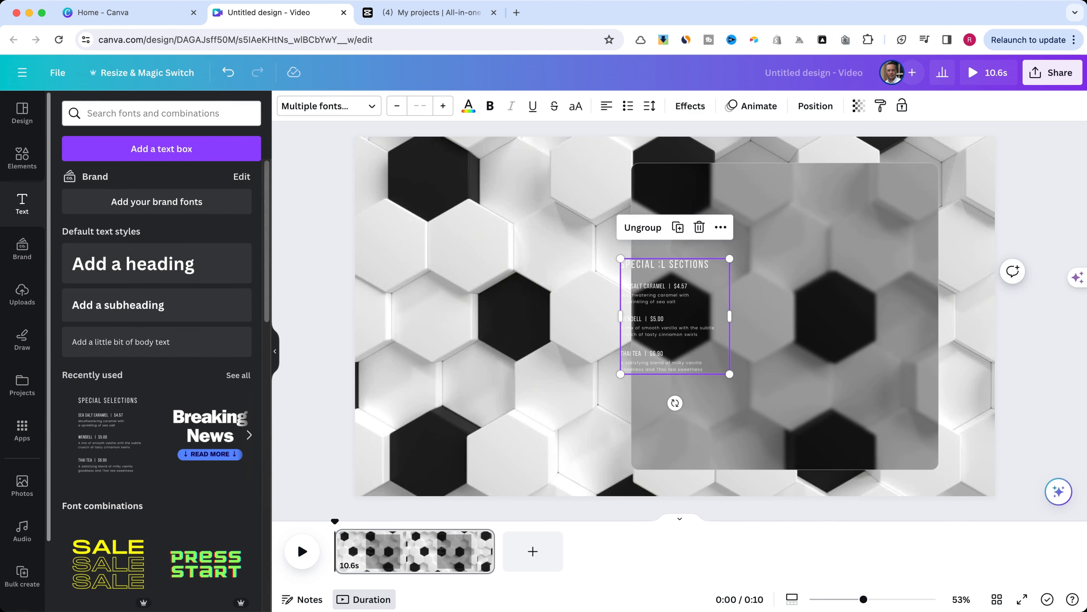
pyautogui.moveTo(759, 313); pyautogui.dragTo(926, 412)
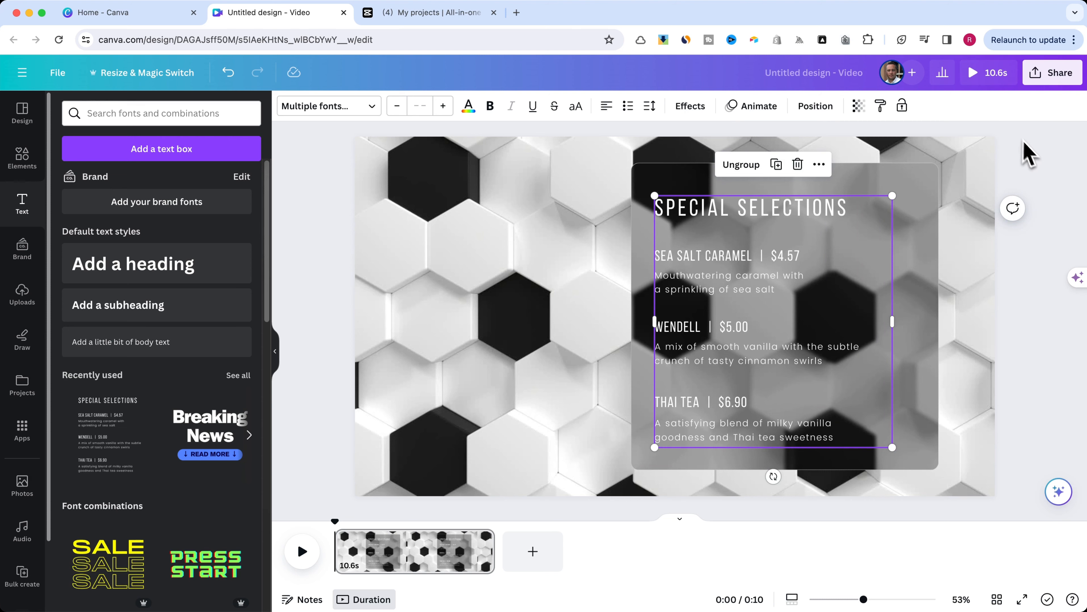
pyautogui.click(1027, 153)
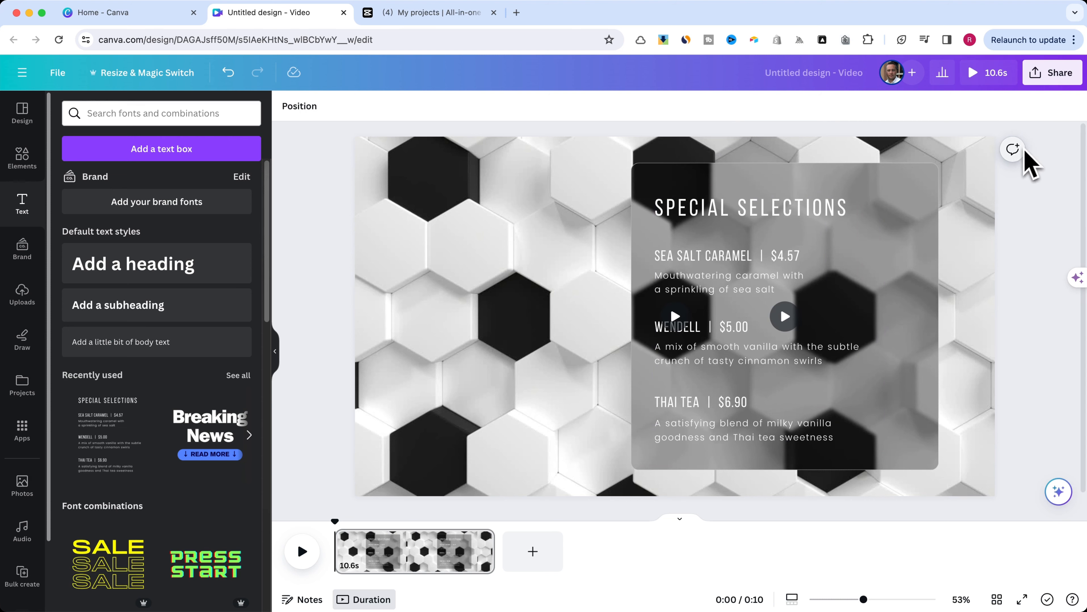
pyautogui.click(781, 208)
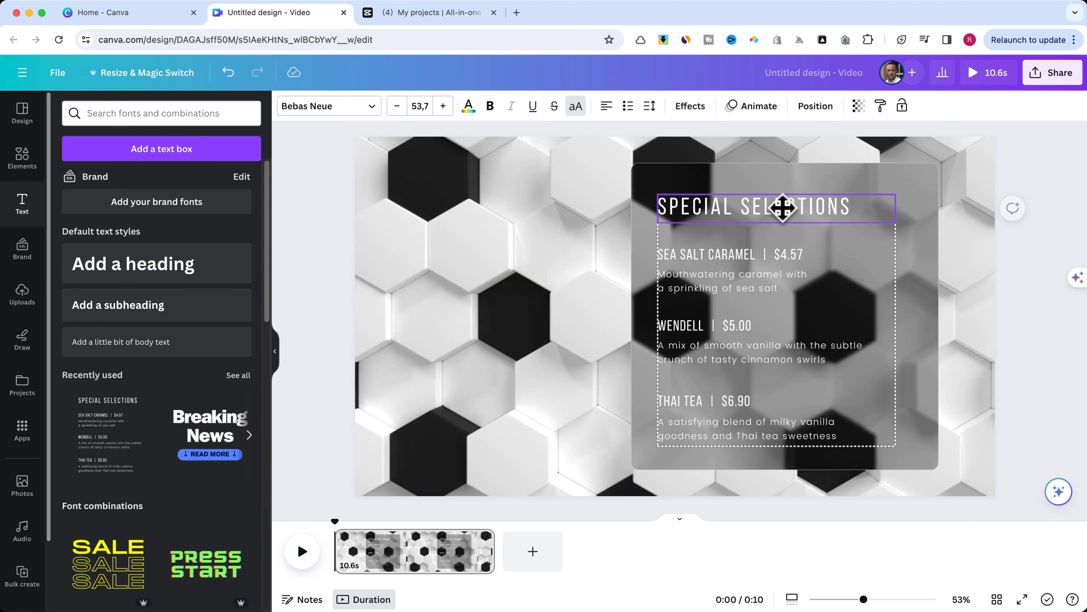
# - Preview the Canva video, and switch to CapCut to dismiss its finished Export dialog
pyautogui.click(978, 83)
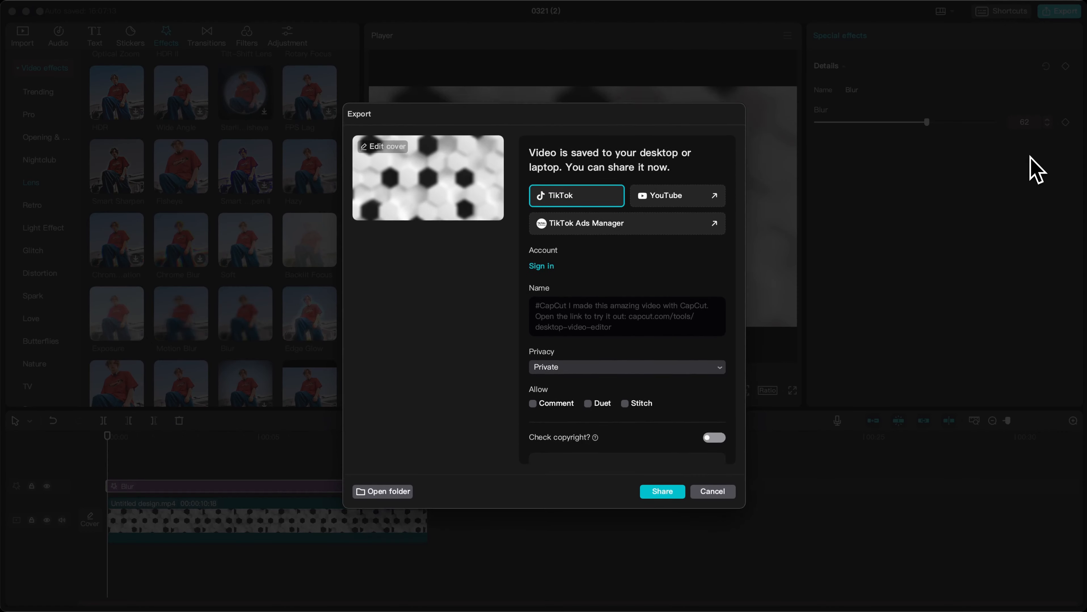
pyautogui.click(710, 496)
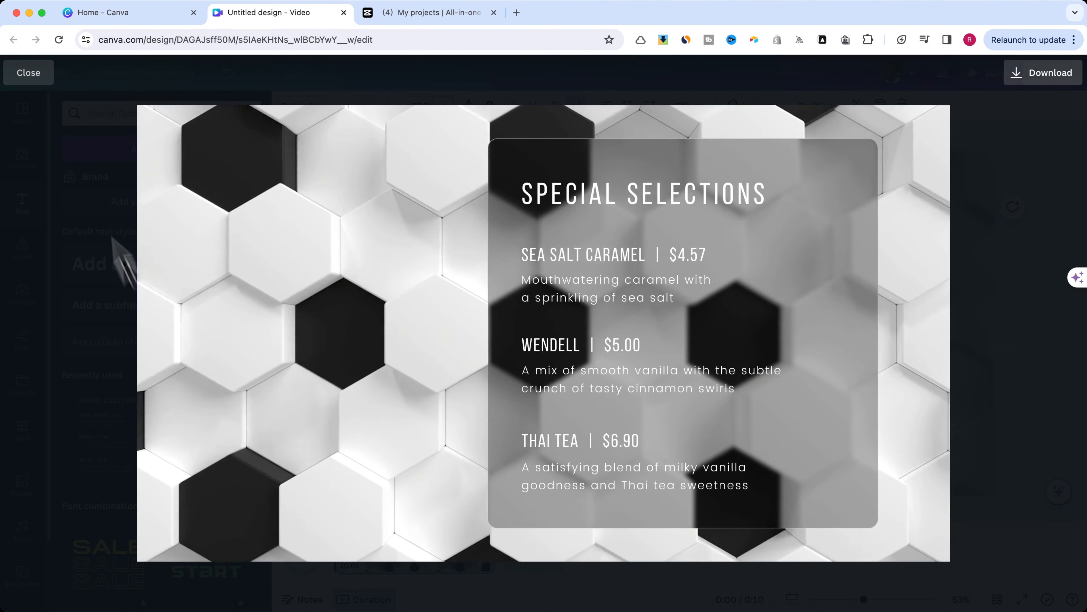
pyautogui.press('Escape')
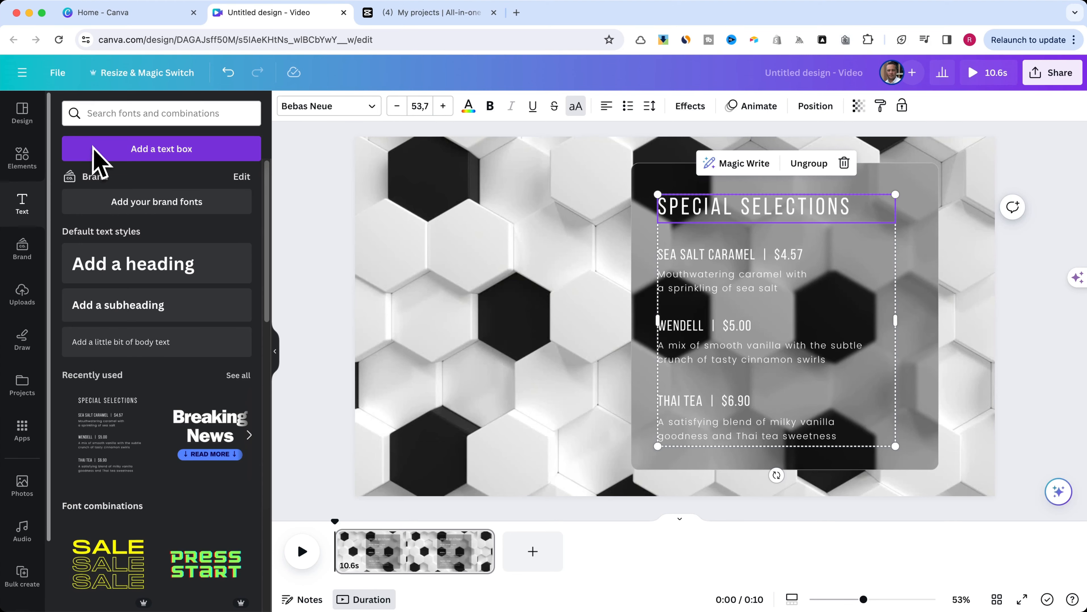
# - Back in Canva, search the elements for ice, add the wide snowy icicle border and fit it across the glass panel's top edge
pyautogui.click(27, 161)
pyautogui.doubleClick(107, 115)
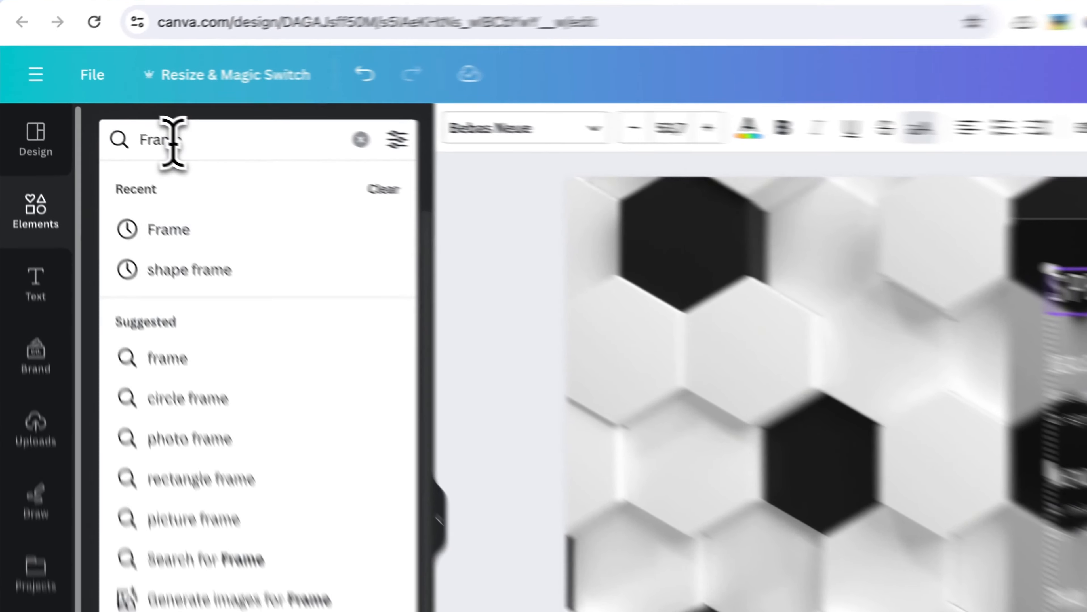
pyautogui.write('ice')
pyautogui.press('Return')
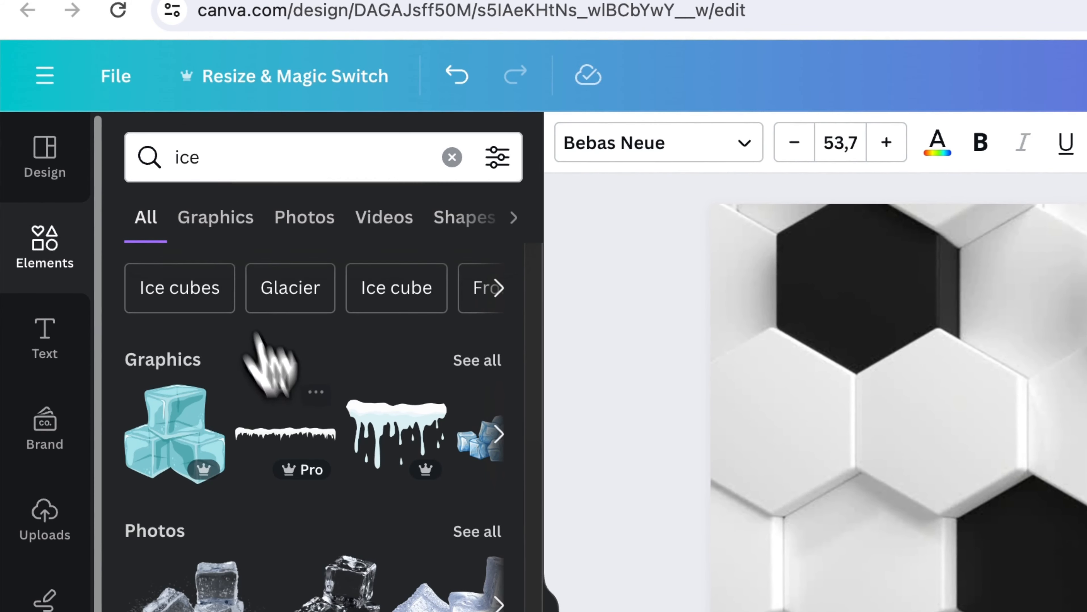
pyautogui.click(277, 412)
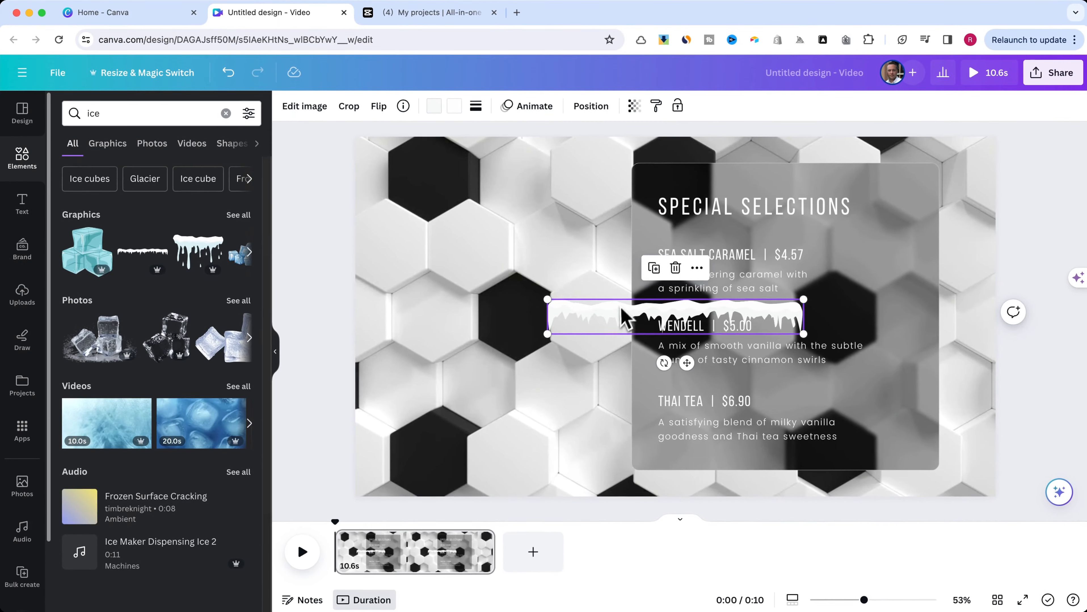
pyautogui.moveTo(624, 315); pyautogui.dragTo(697, 159)
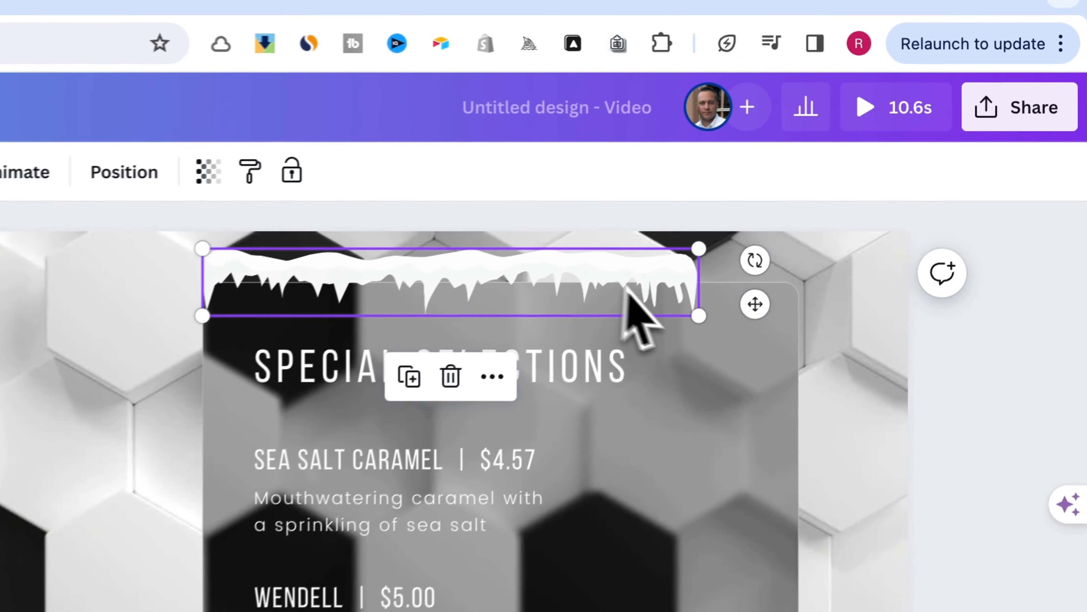
pyautogui.moveTo(881, 181); pyautogui.dragTo(943, 189)
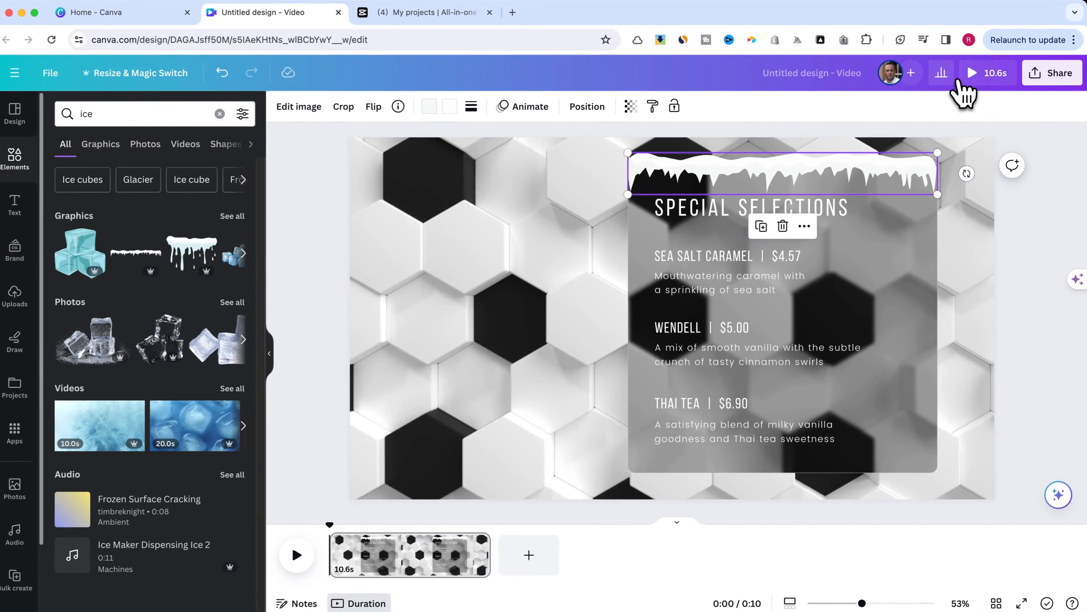
# - Preview the finished design at full size and move the menu text group slightly up within the glass panel
pyautogui.click(857, 110)
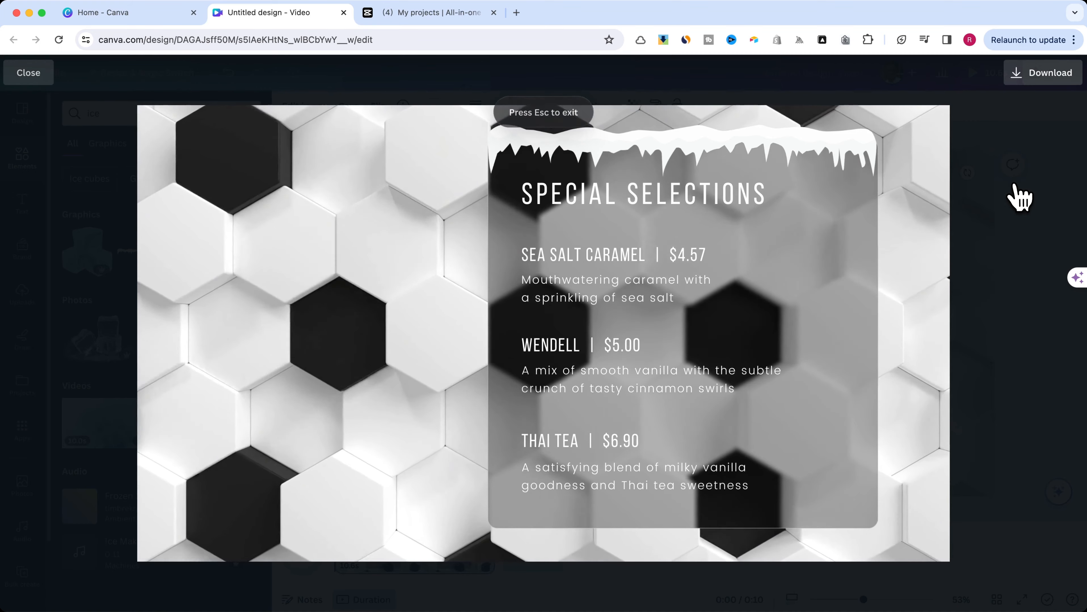
pyautogui.click(28, 72)
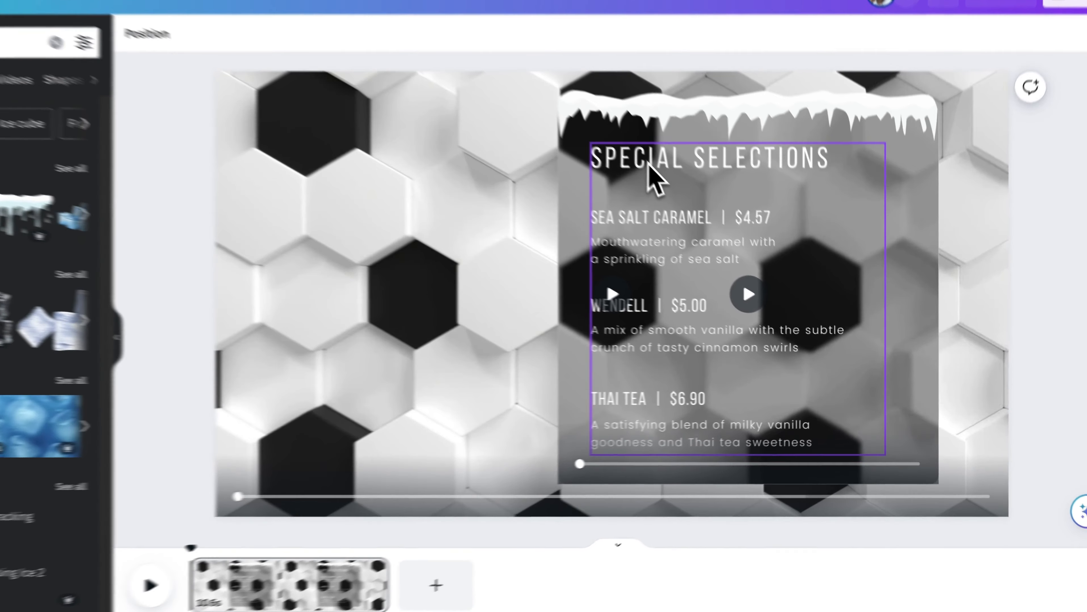
pyautogui.click(704, 212)
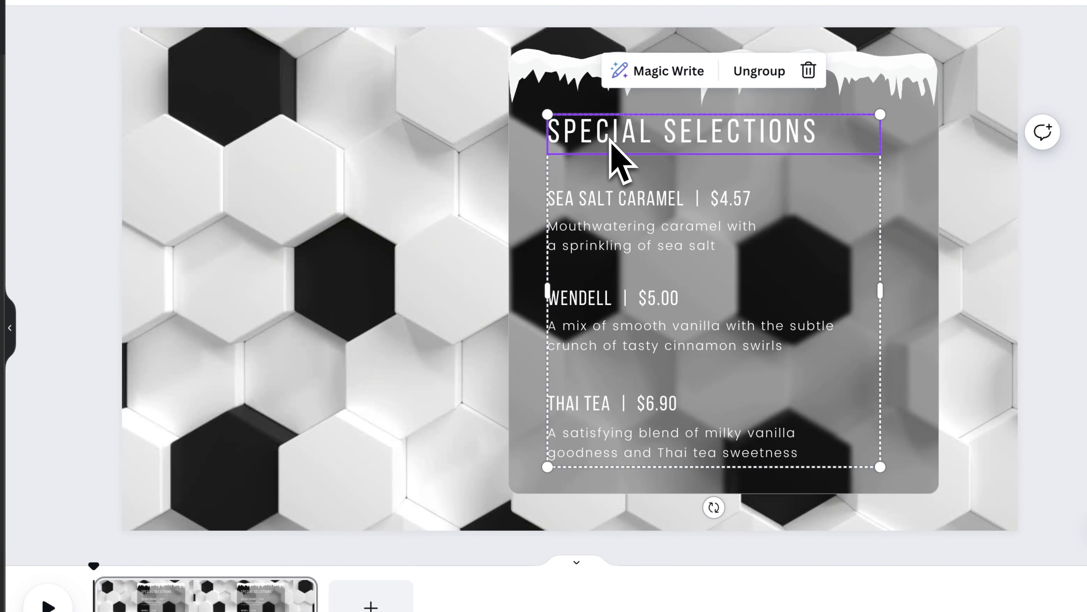
pyautogui.moveTo(609, 141); pyautogui.dragTo(609, 134)
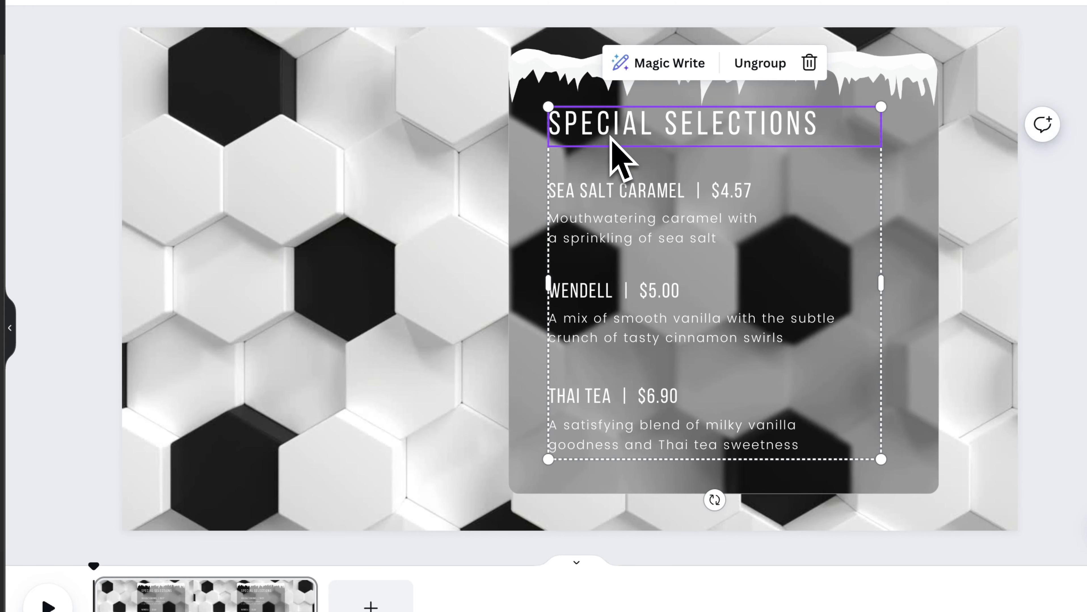